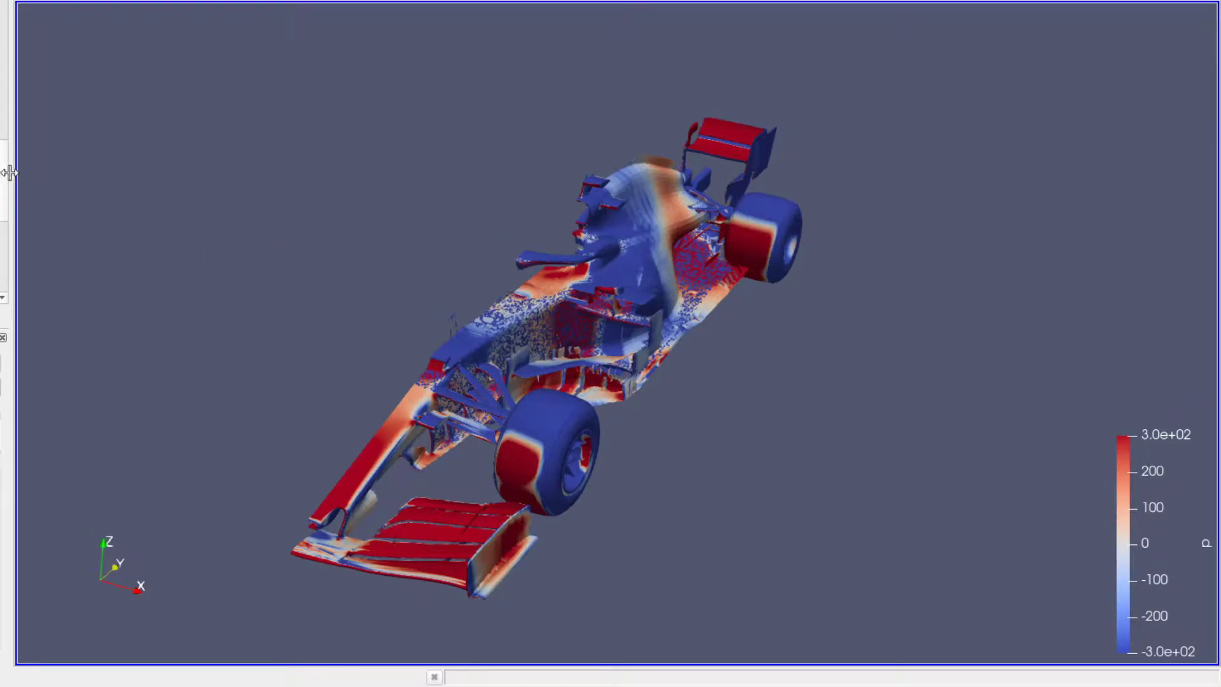
Examine the velocity streamlines running past the front wheel, bargeboards and sidepod of the half-car model from the front, above and below
drag(4, 176, 1, 228)
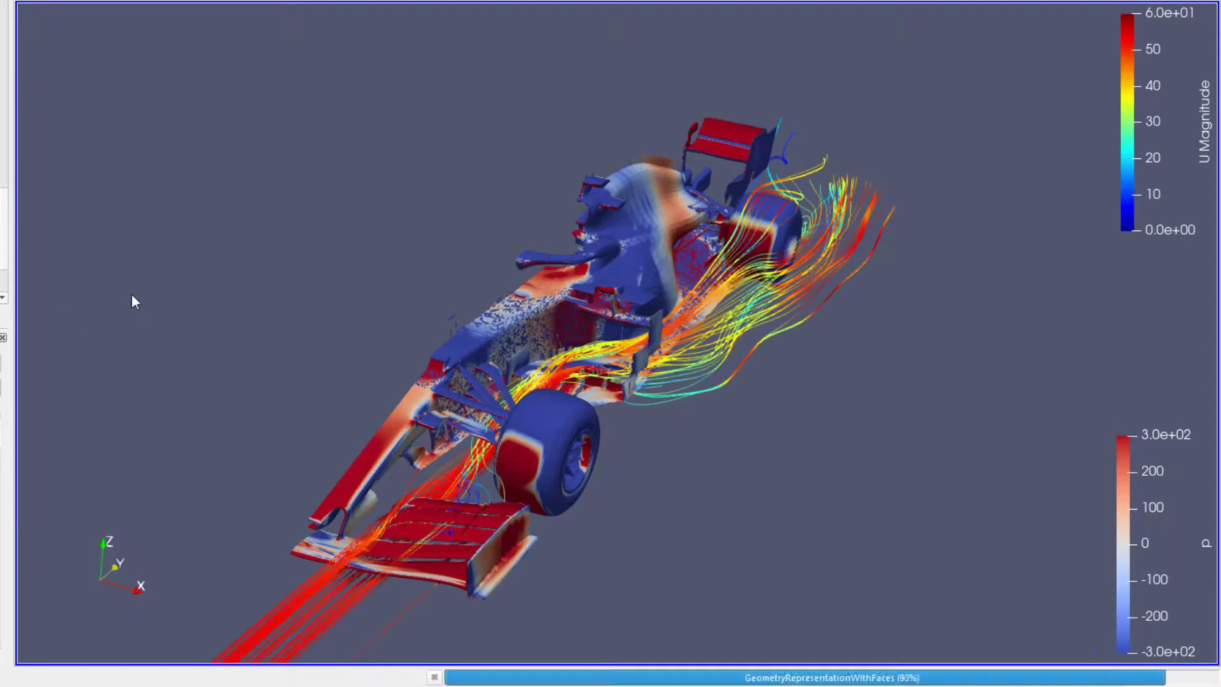
scroll(132, 302, up, 4)
scroll(222, 301, up, 6)
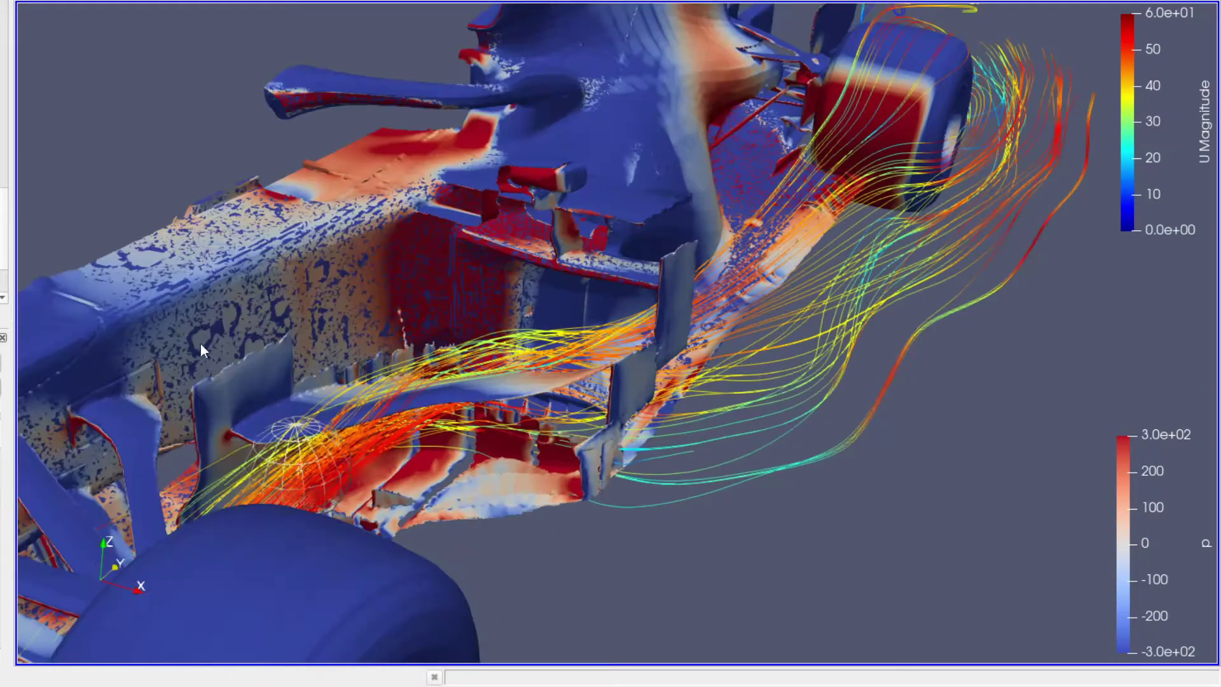
scroll(196, 150, down, 12)
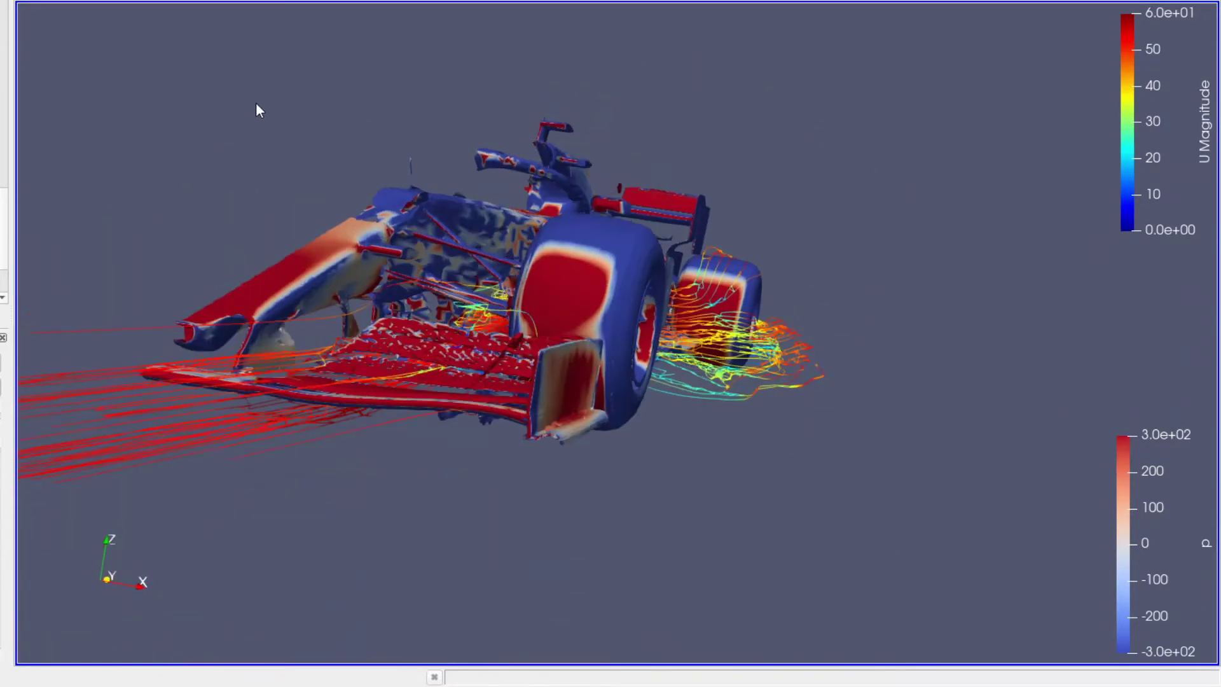
drag(304, 176, 537, 447)
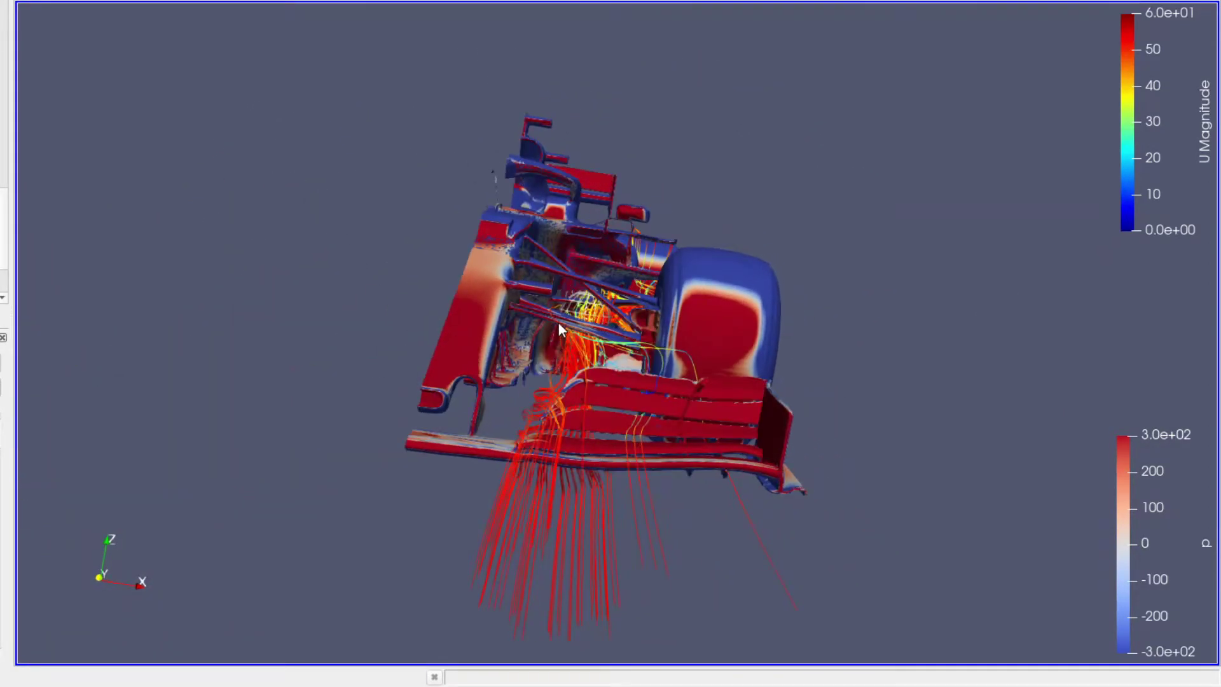
drag(819, 281, 661, 302)
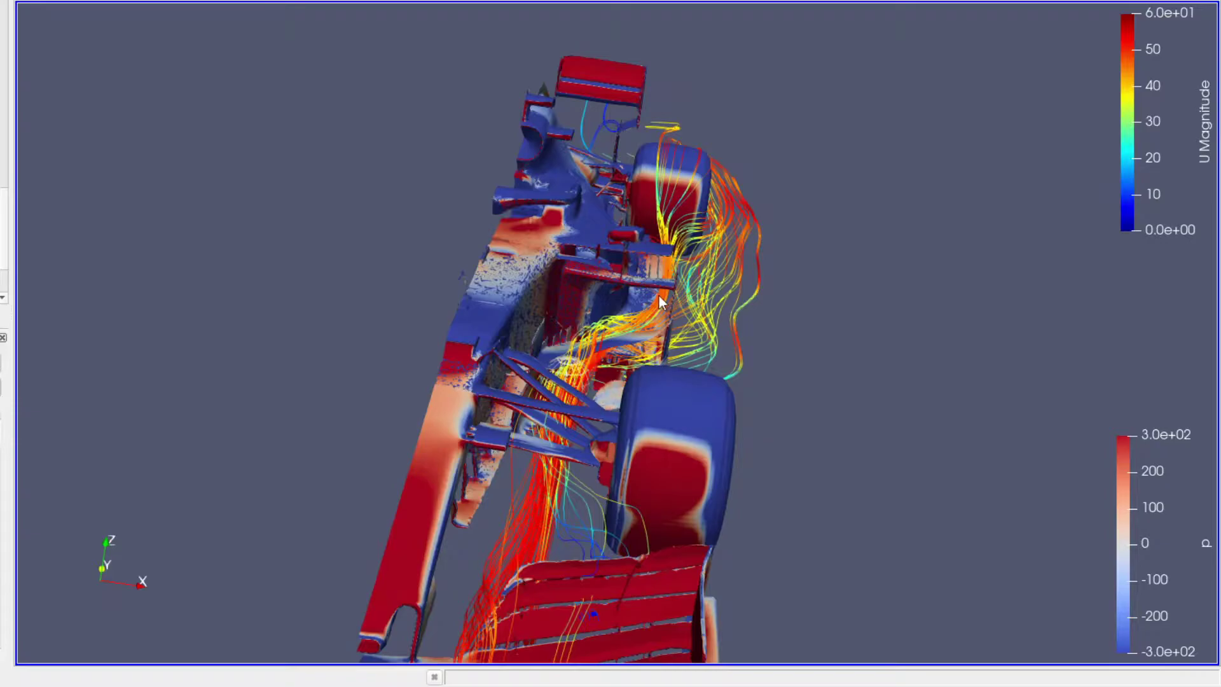
drag(764, 395, 754, 328)
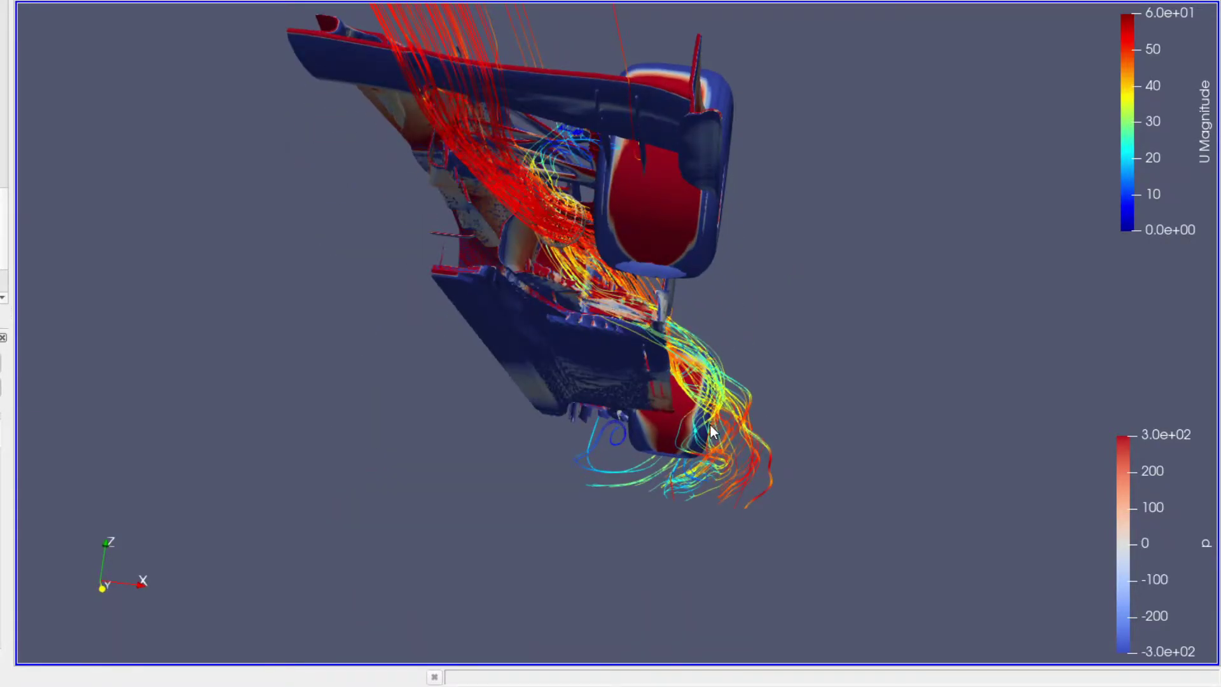
drag(649, 487, 591, 547)
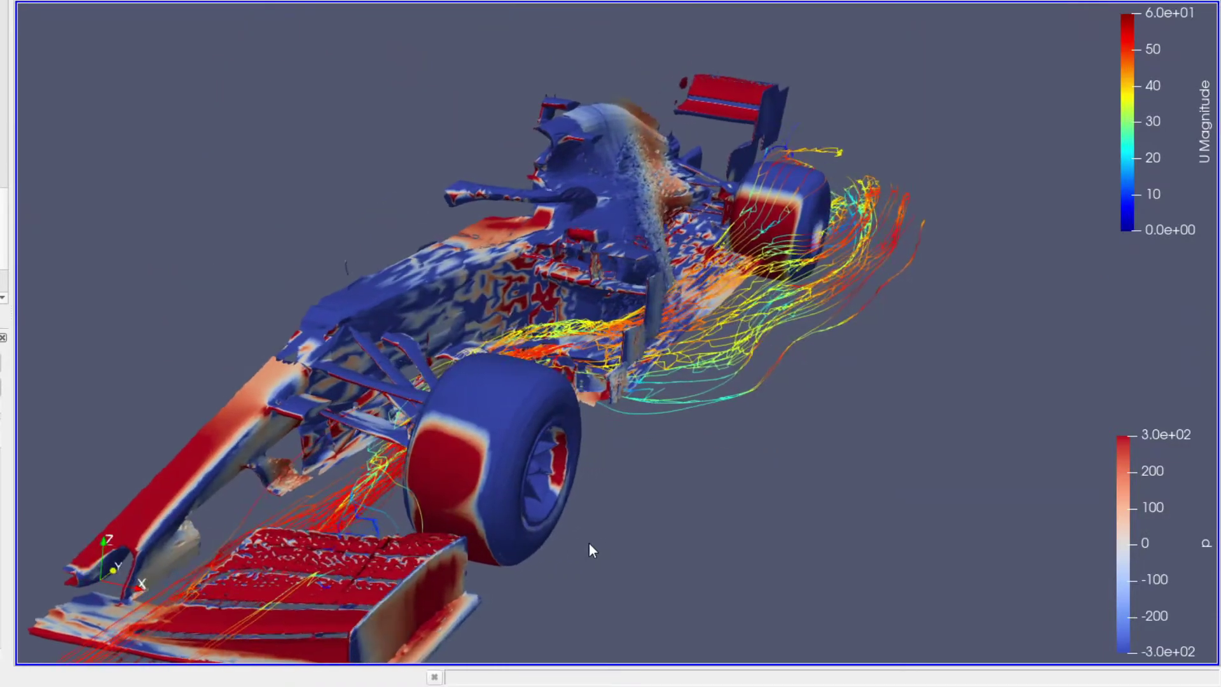
drag(667, 362, 727, 369)
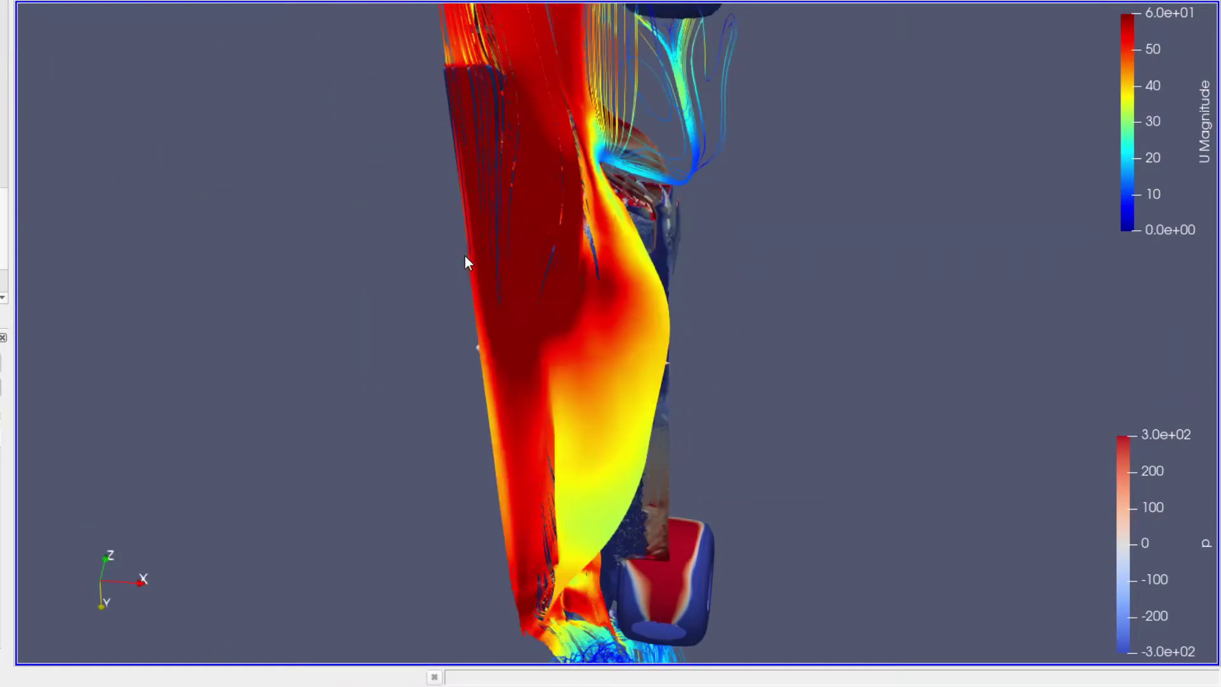
Inspect the velocity streamlines under the half-car's floor, from the front wing to the rear diffuser
drag(751, 309, 735, 325)
drag(404, 122, 425, 215)
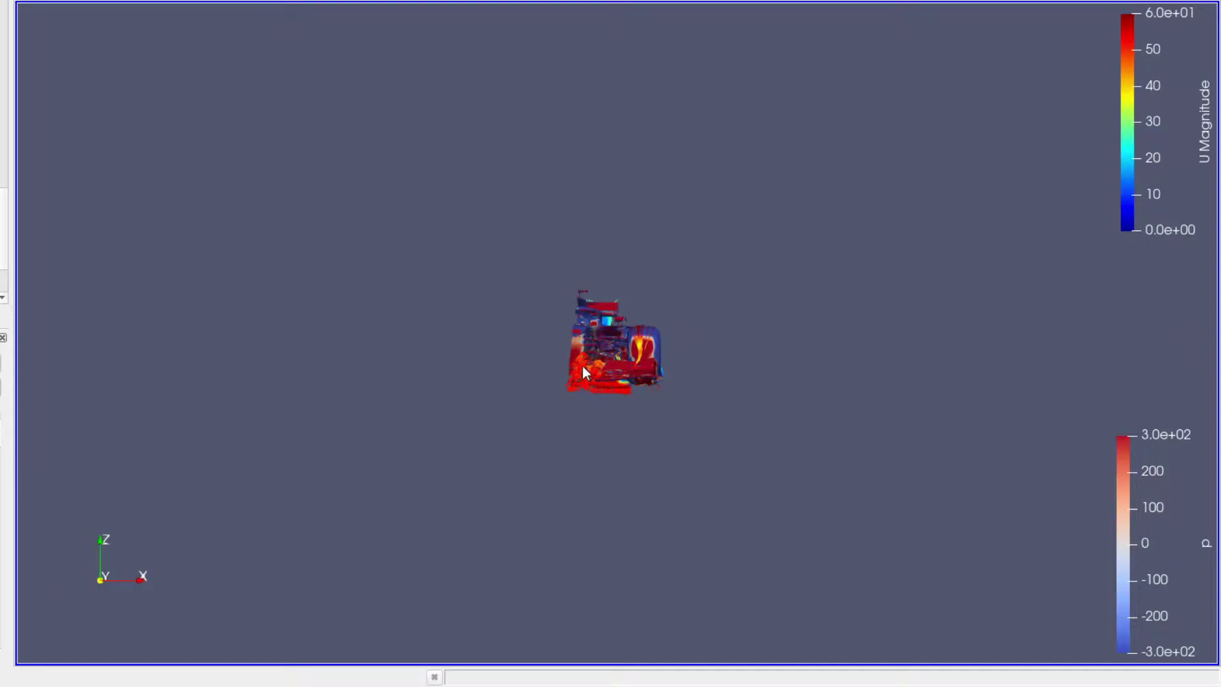
scroll(619, 388, up, 3)
scroll(592, 404, up, 5)
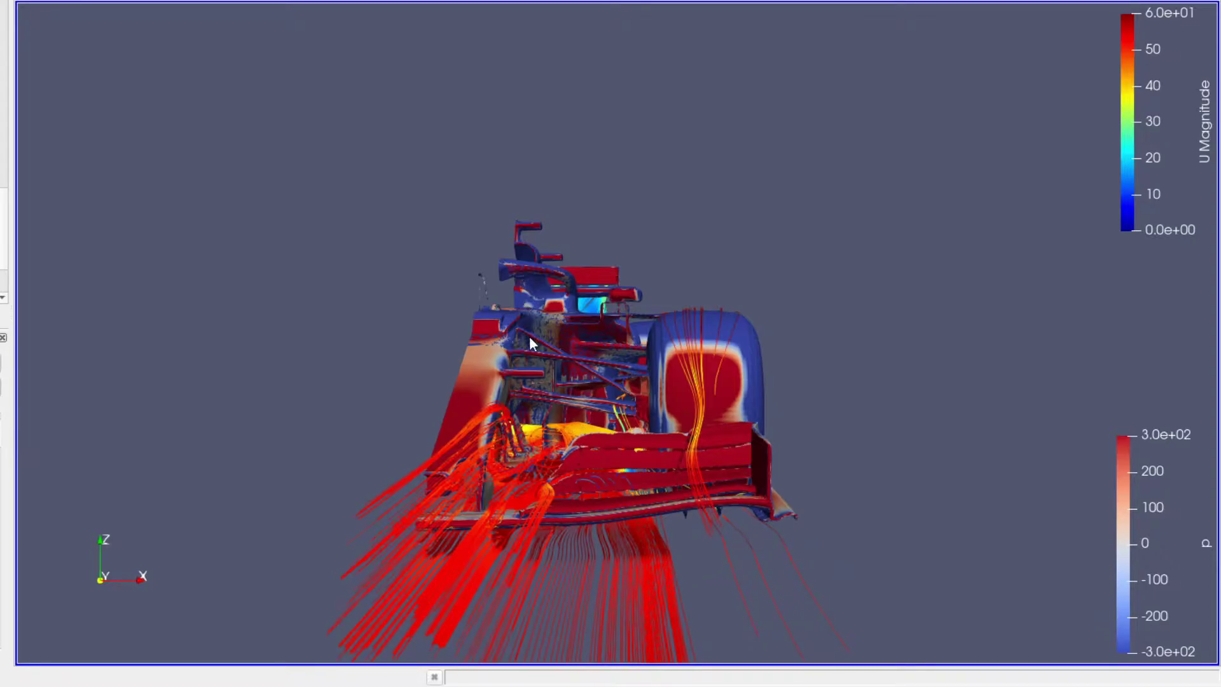
drag(530, 339, 532, 592)
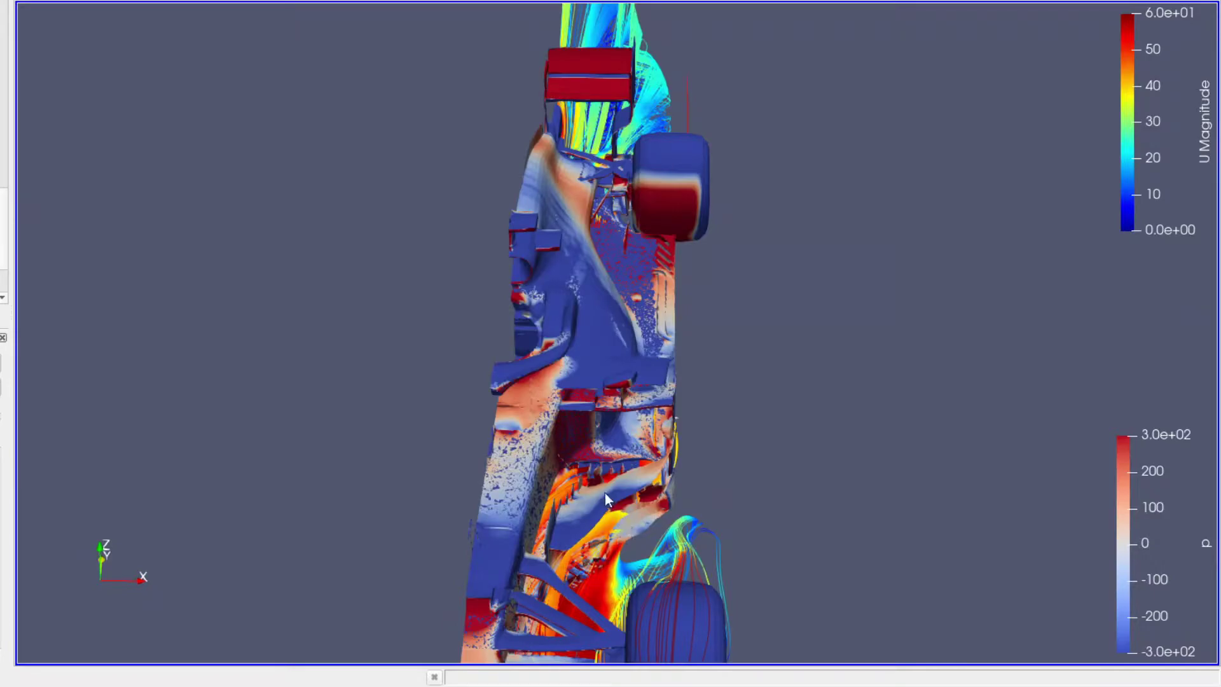
drag(601, 498, 531, 468)
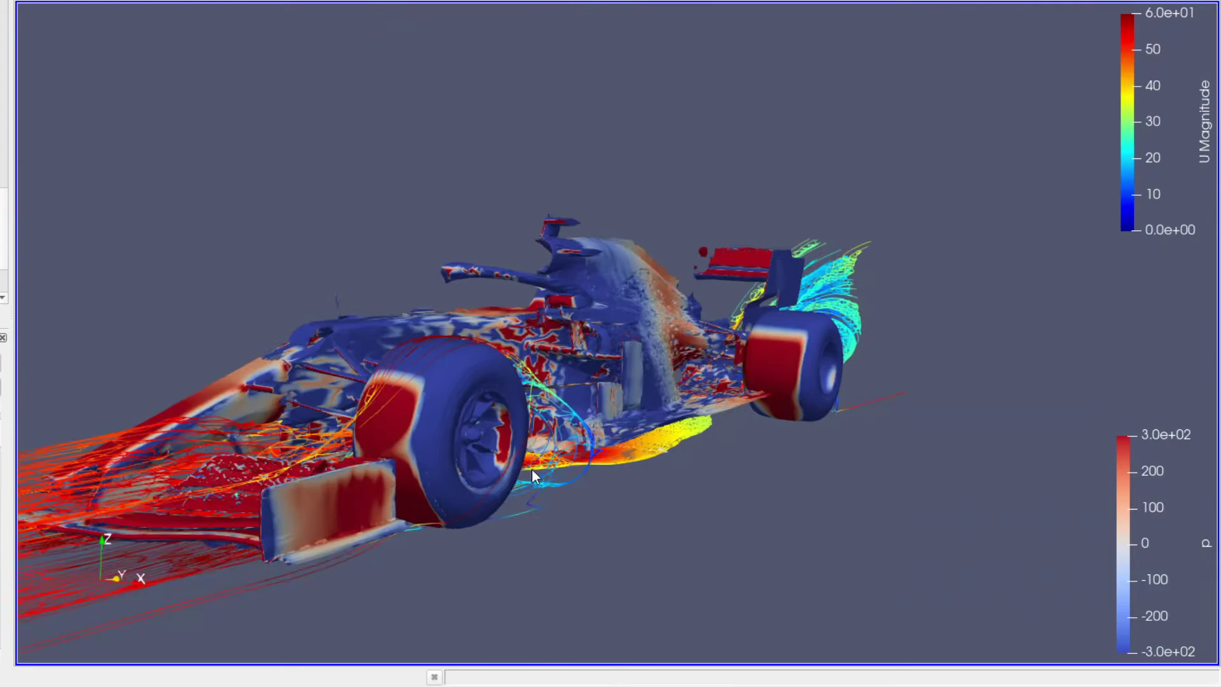
scroll(533, 471, up, 4)
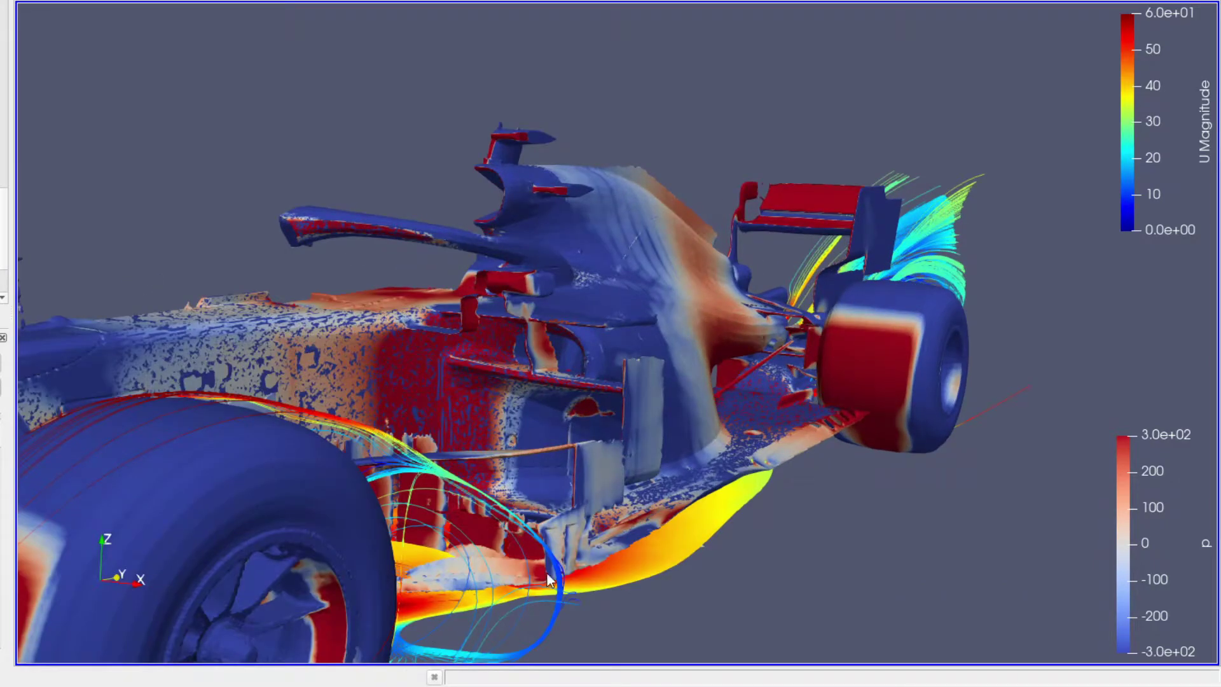
drag(547, 573, 714, 393)
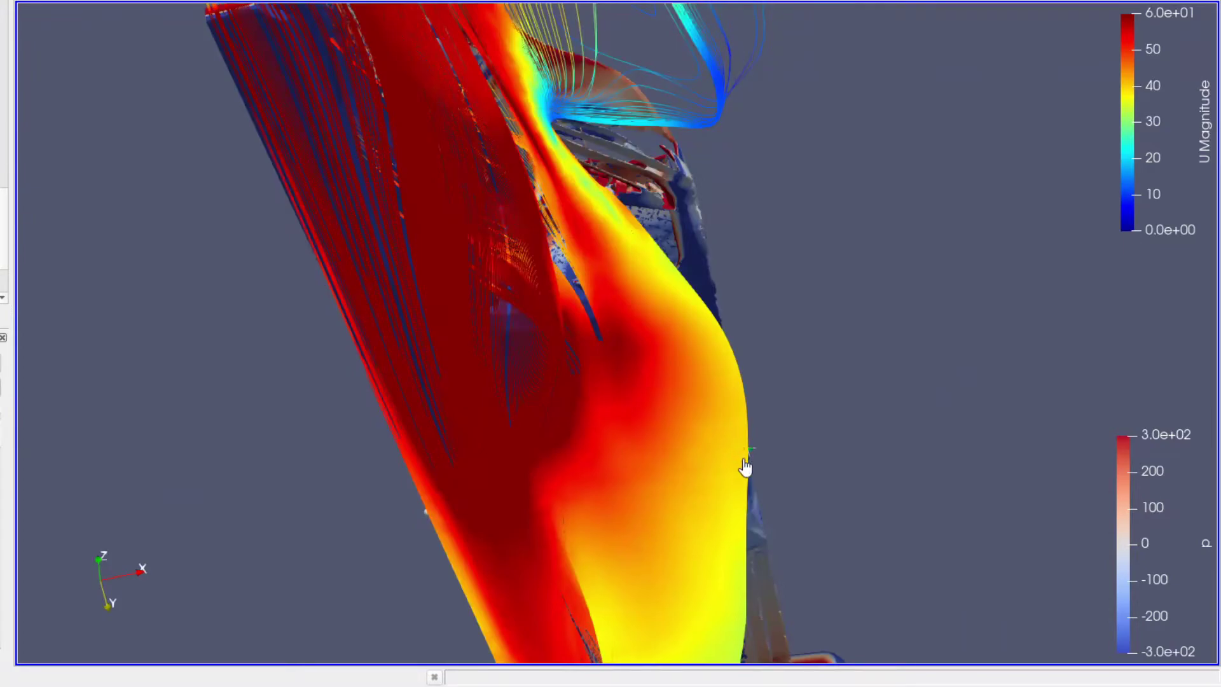
scroll(680, 389, down, 2)
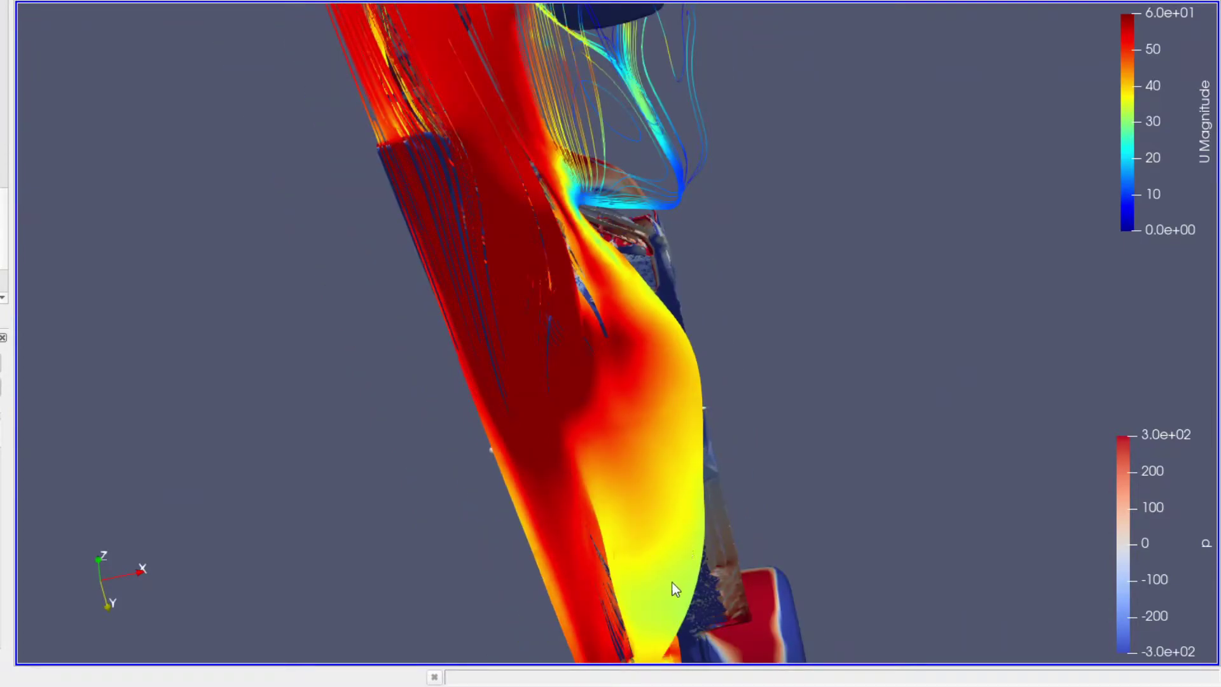
scroll(638, 583, down, 2)
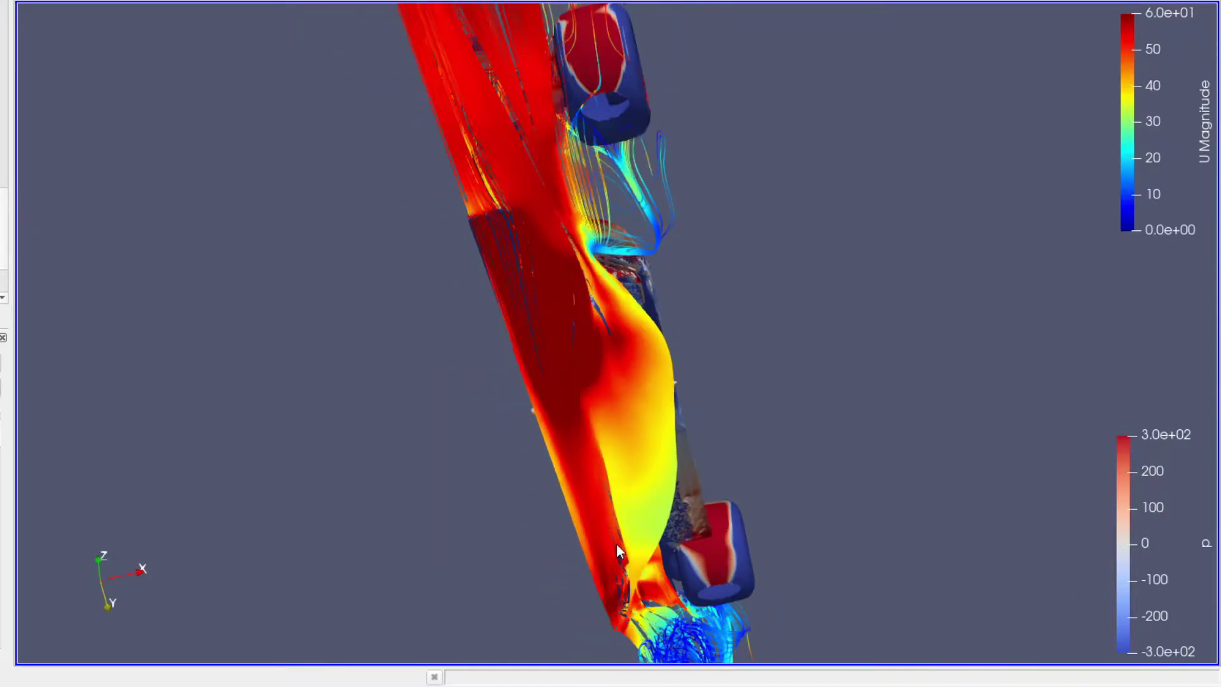
drag(617, 546, 509, 470)
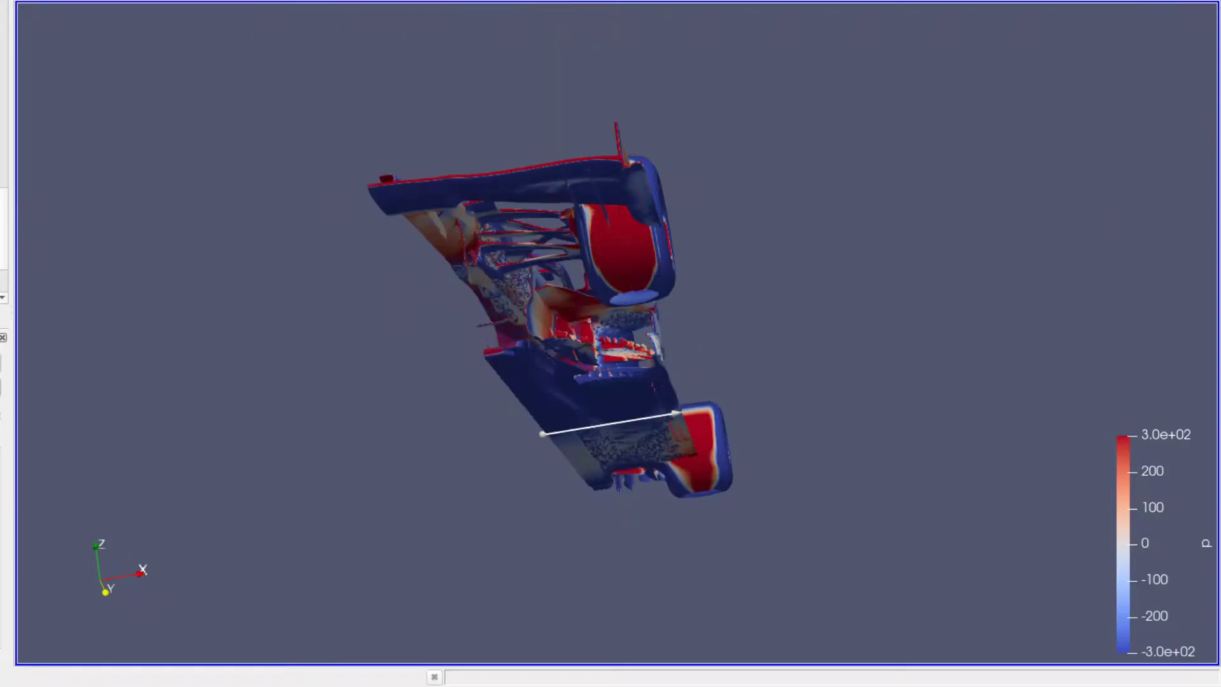
Examine the streamlines passing over the front wheel and along the sidepod to the rear wing
drag(263, 193, 413, 198)
scroll(413, 202, up, 10)
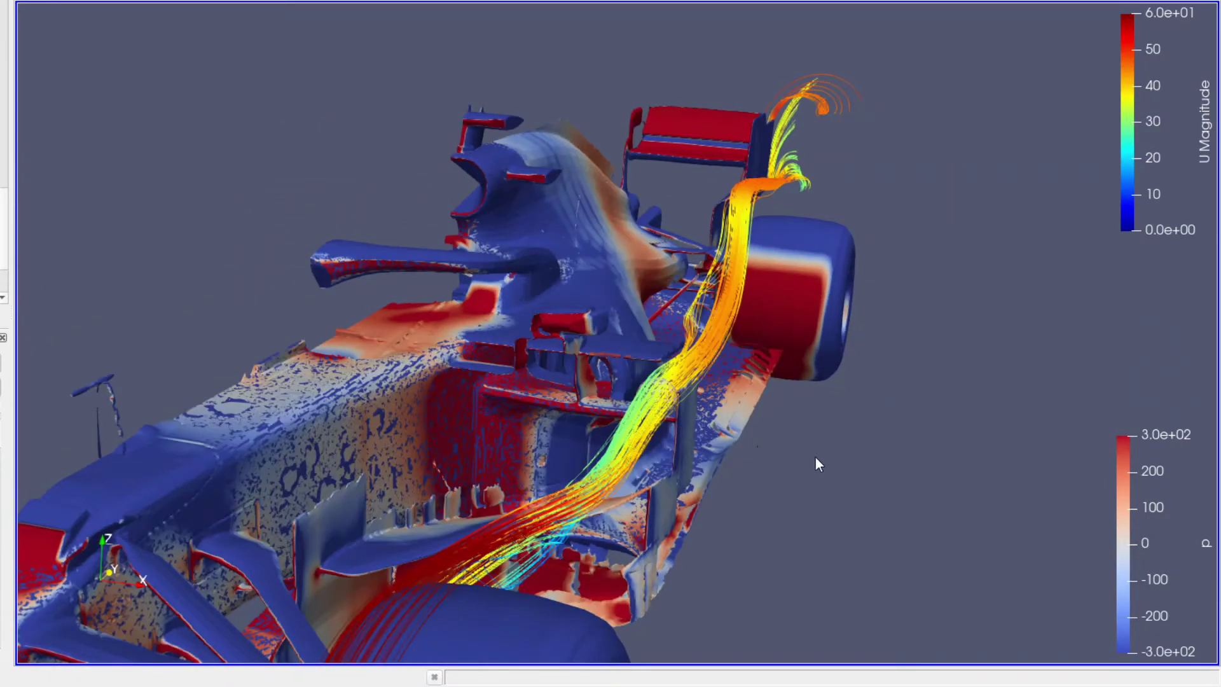
drag(818, 464, 691, 521)
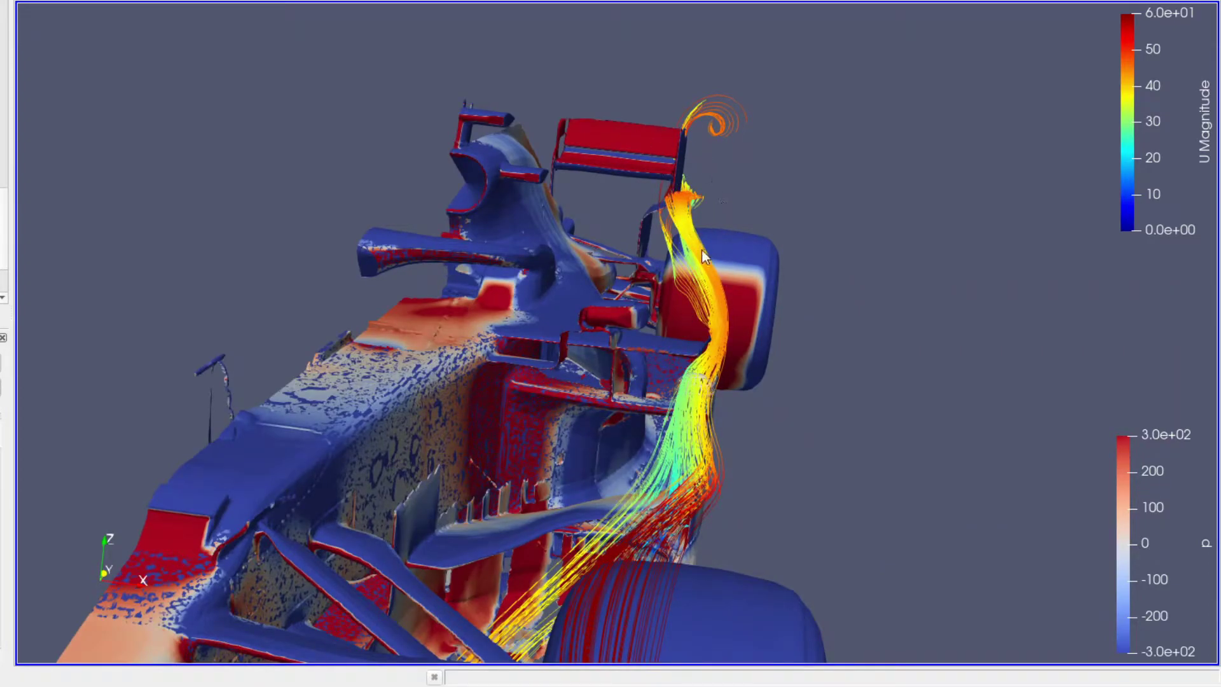
drag(751, 178, 719, 166)
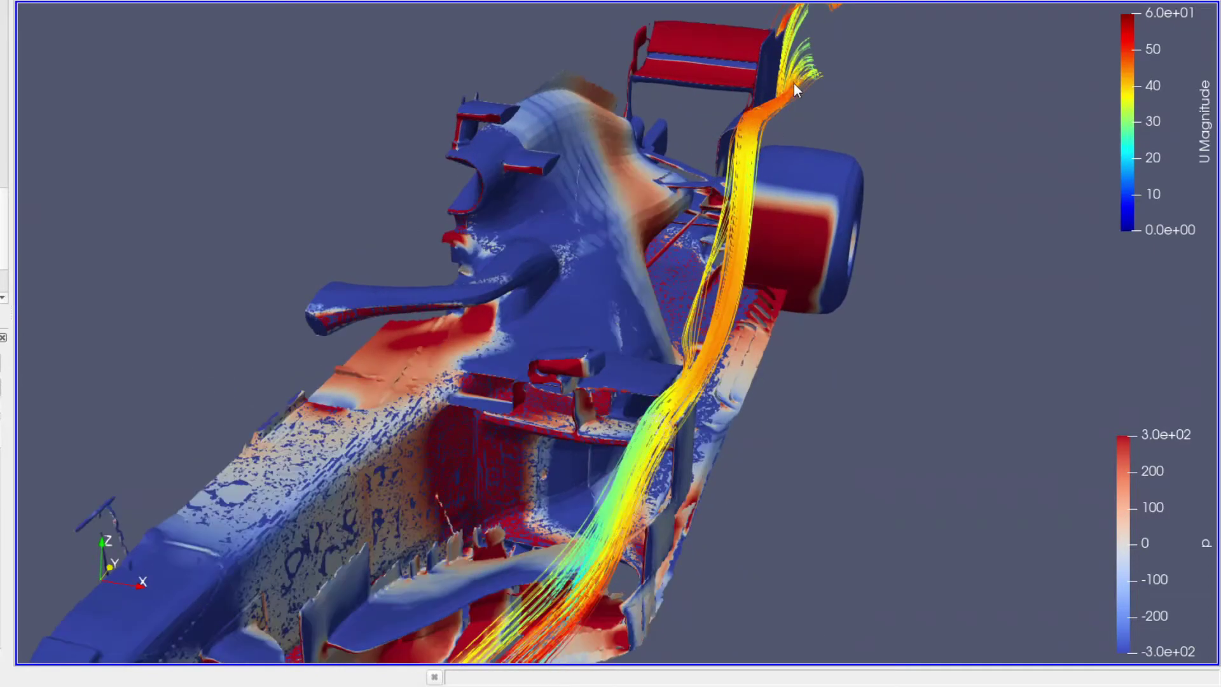
drag(794, 83, 666, 371)
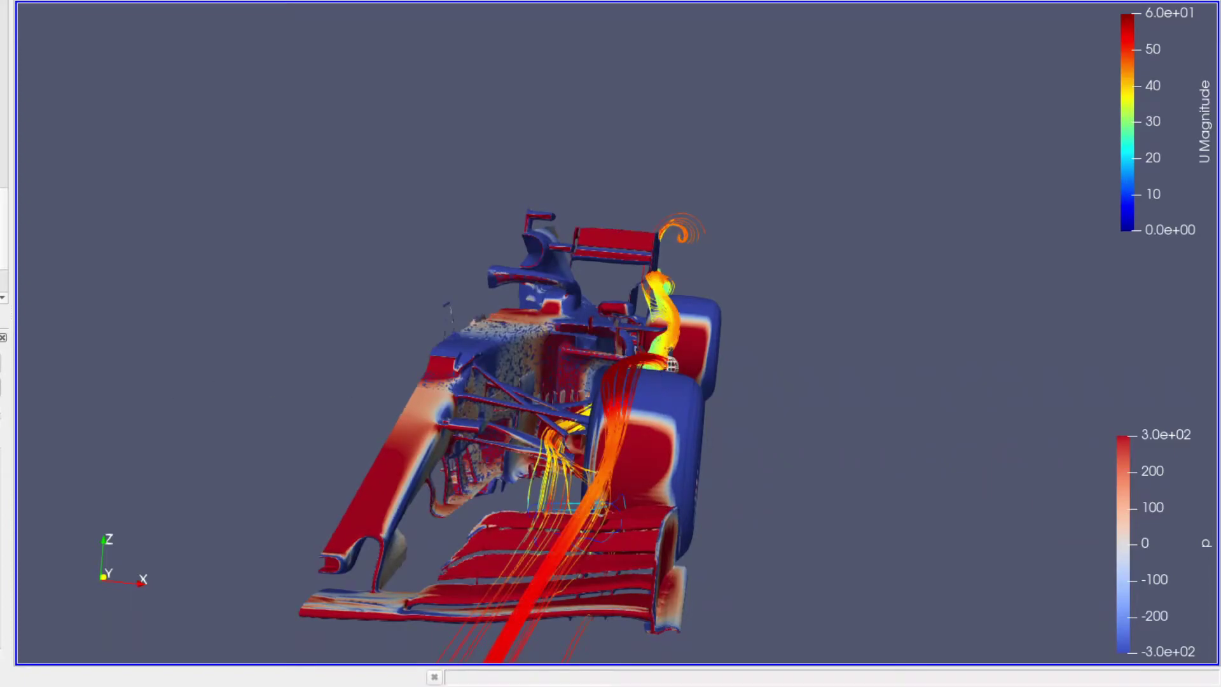
drag(354, 280, 608, 415)
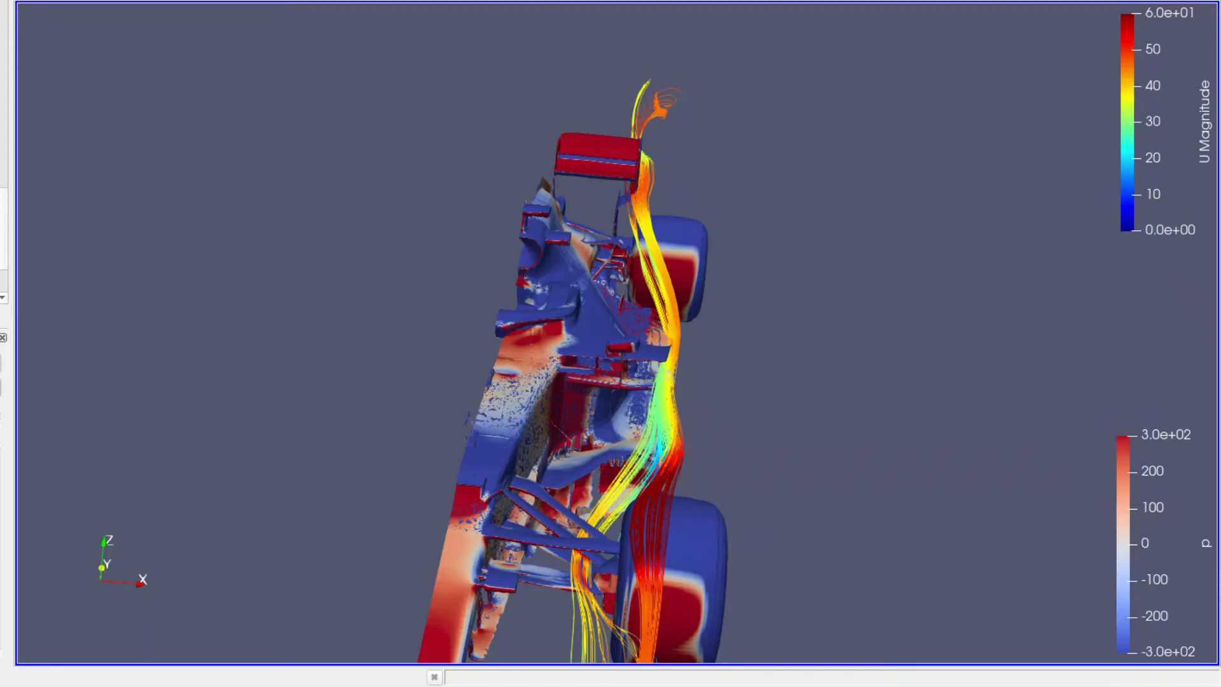
drag(286, 438, 286, 372)
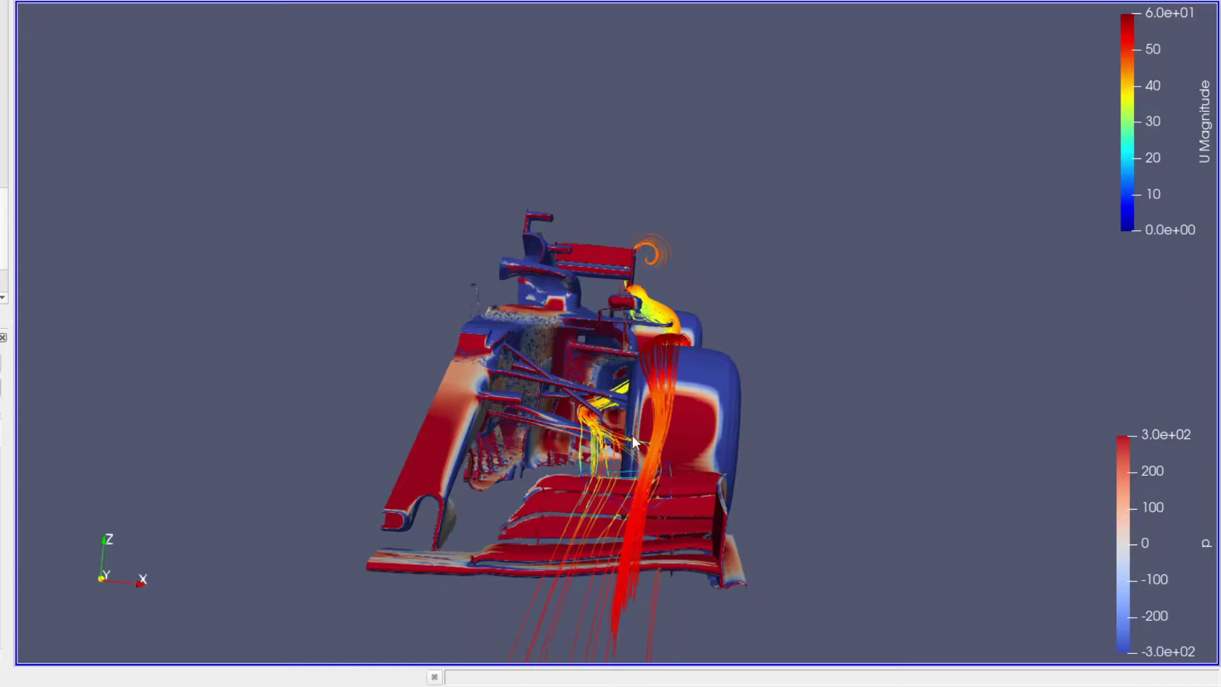
drag(966, 444, 687, 498)
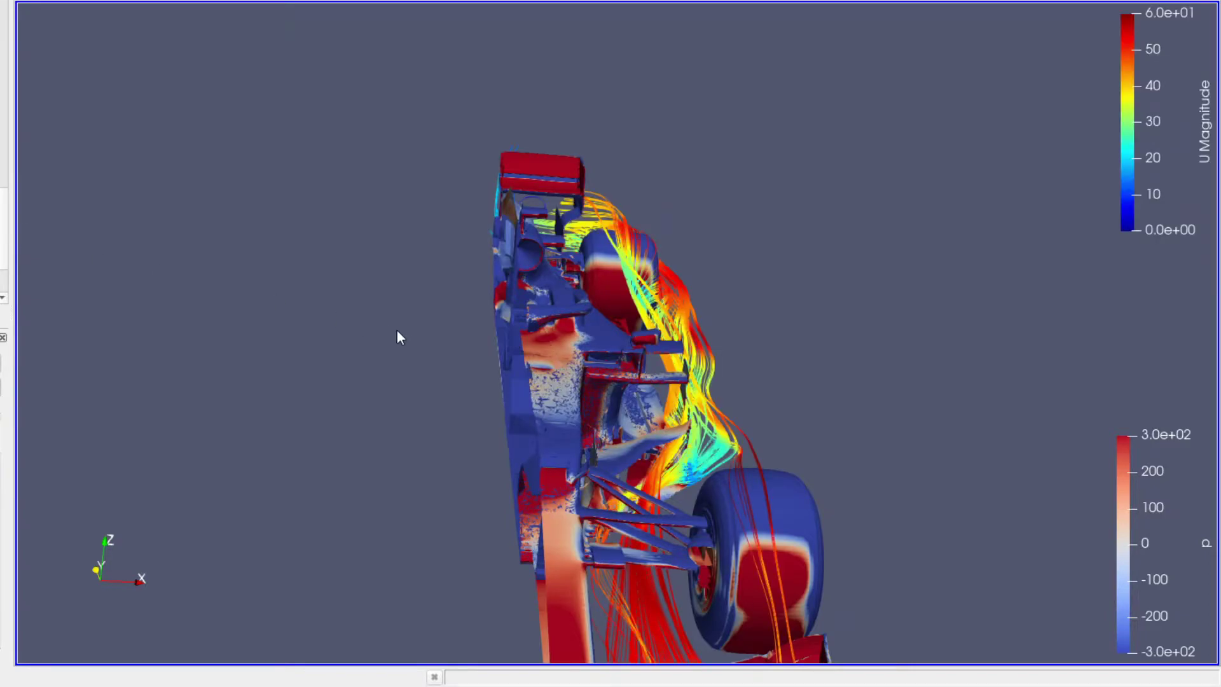
Inspect the streamlines spreading outward from the floor's leading edge around the rear wheel, from the side and from above
drag(396, 330, 216, 229)
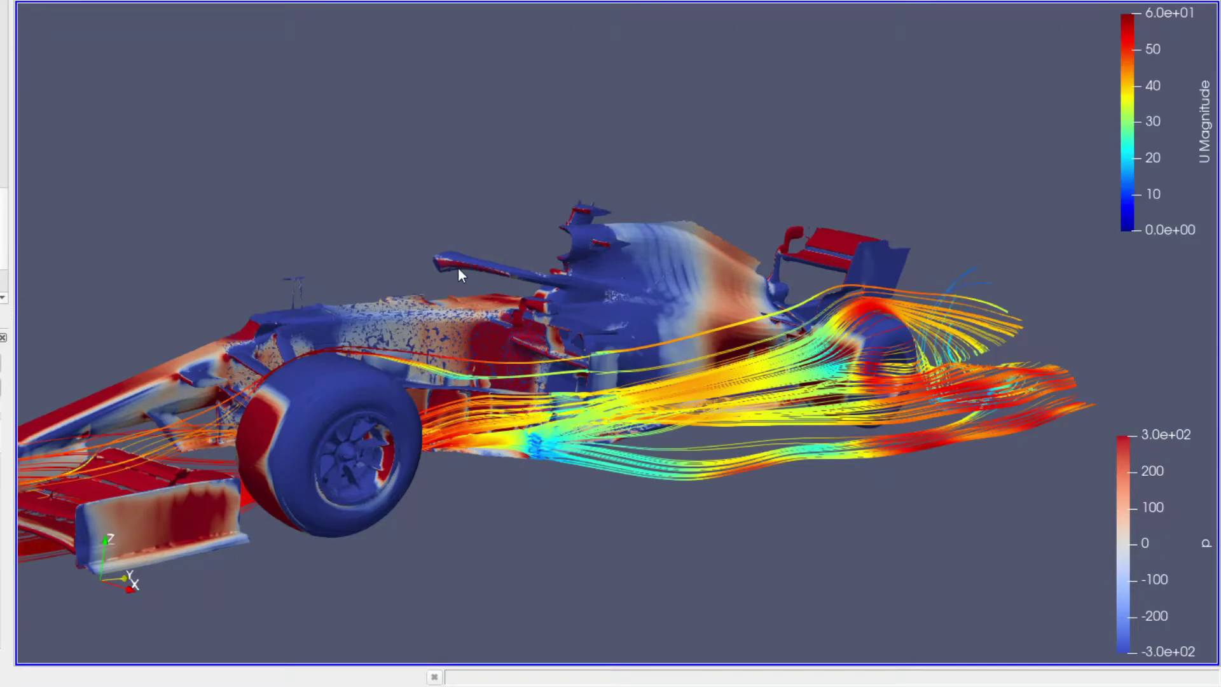
drag(324, 219, 411, 275)
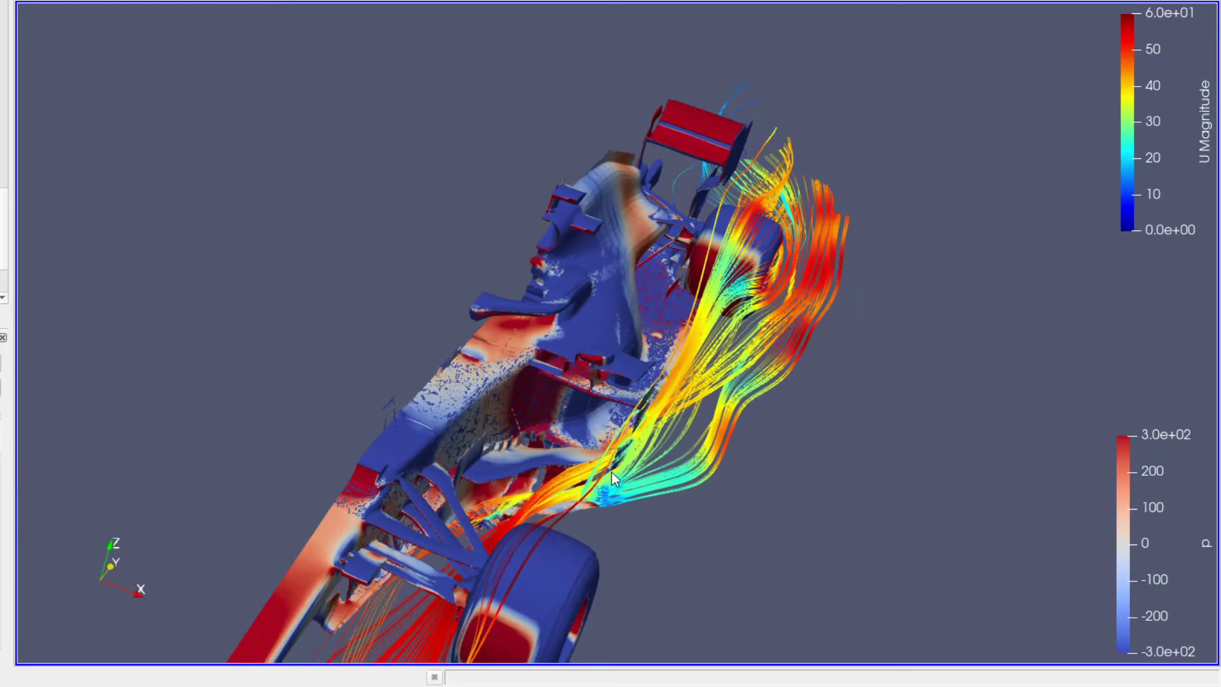
drag(635, 438, 592, 406)
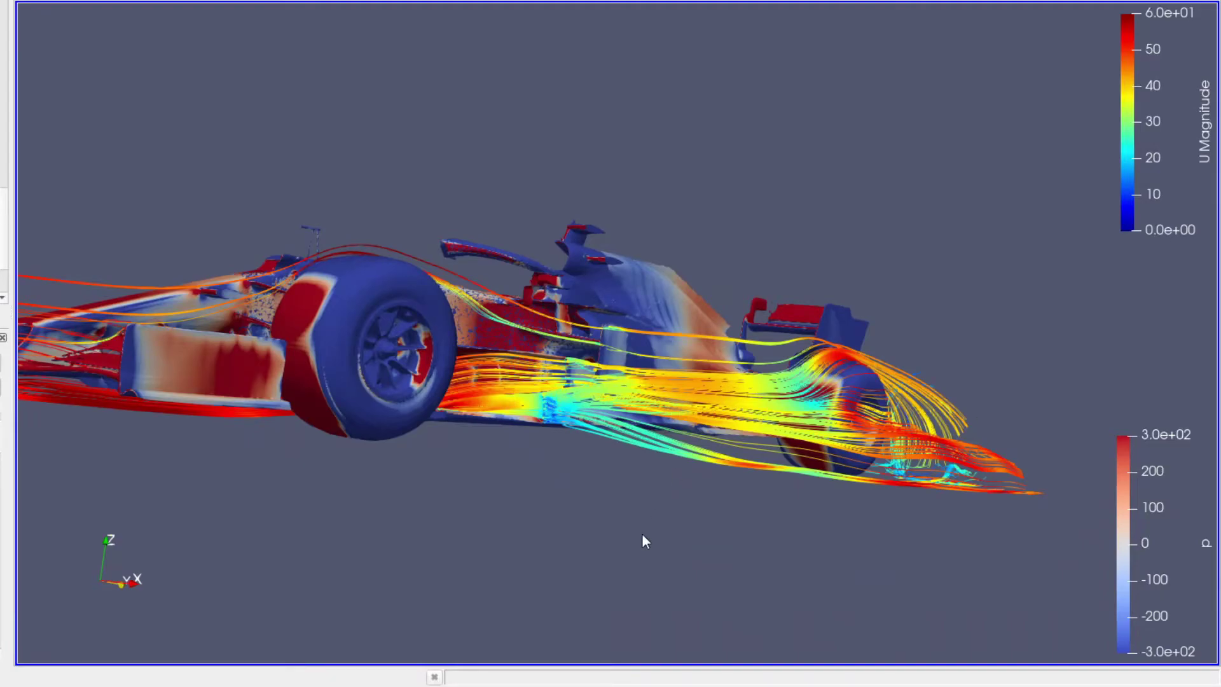
drag(642, 535, 730, 576)
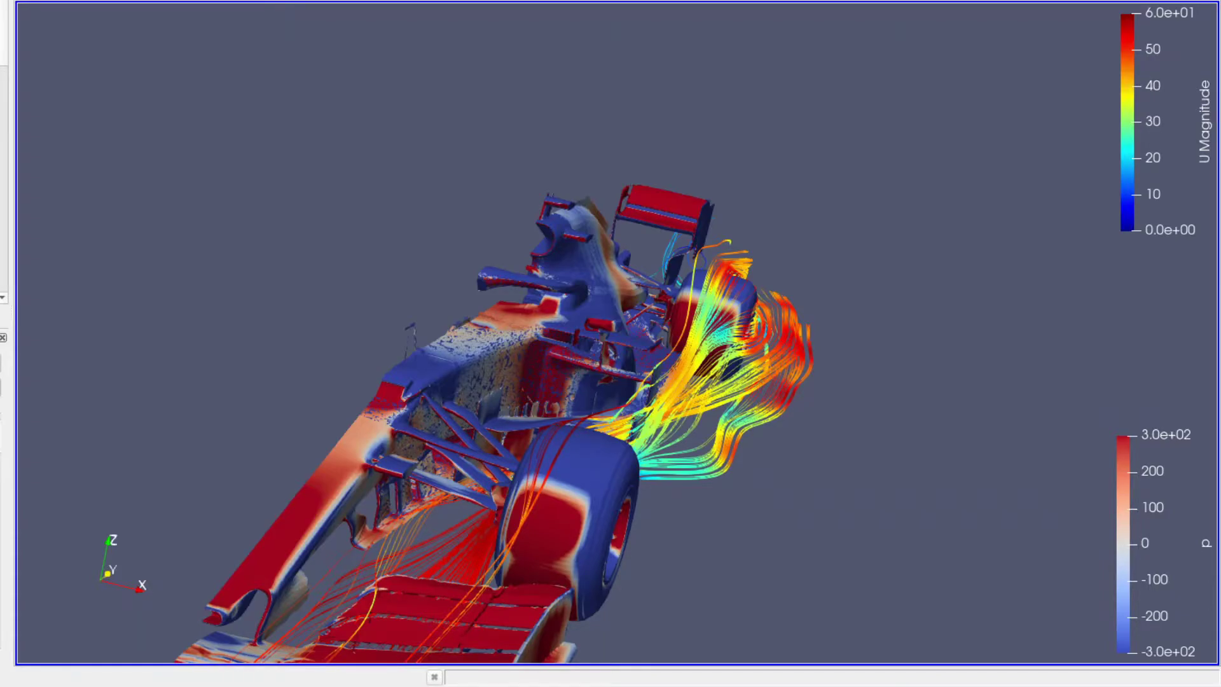
drag(184, 182, 225, 194)
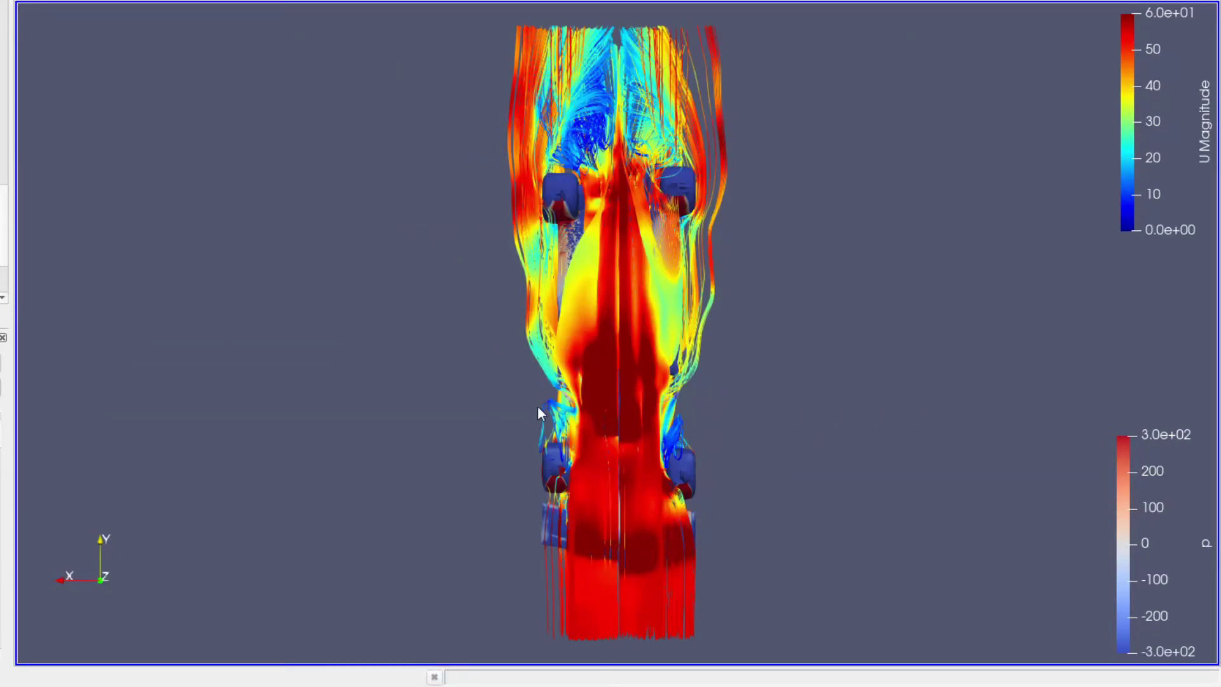
Compare the velocity streamlines on both halves of the full car from below, above and the front
drag(451, 328, 436, 54)
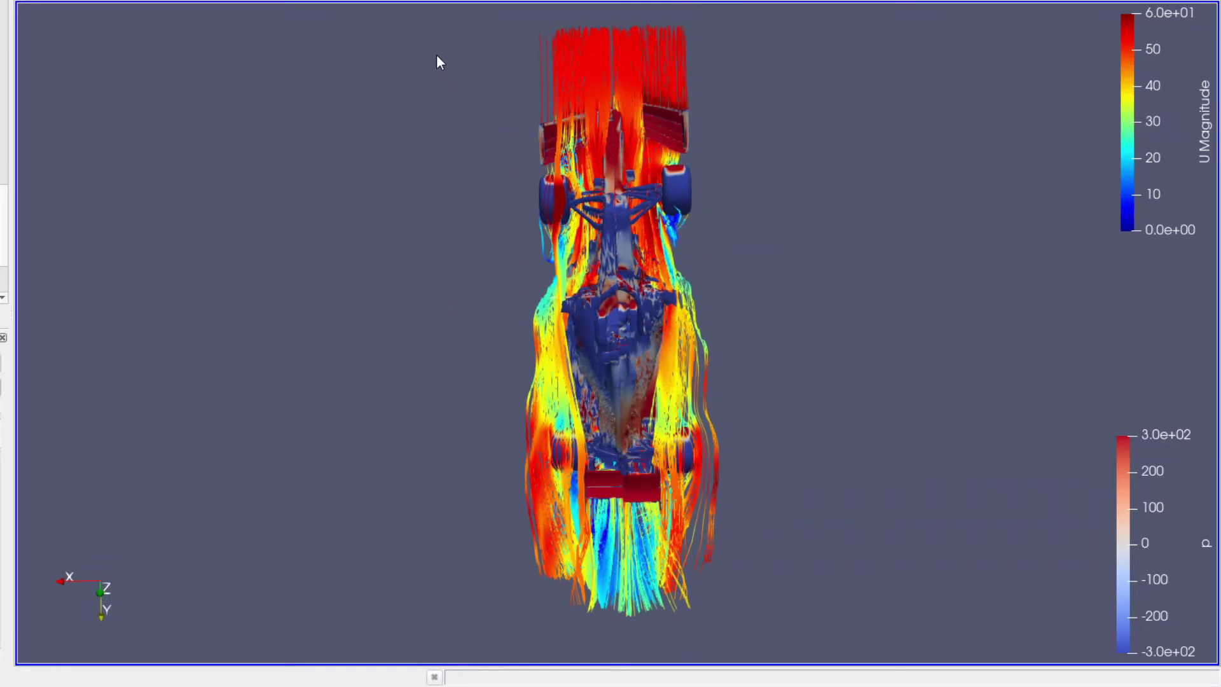
drag(474, 256, 550, 436)
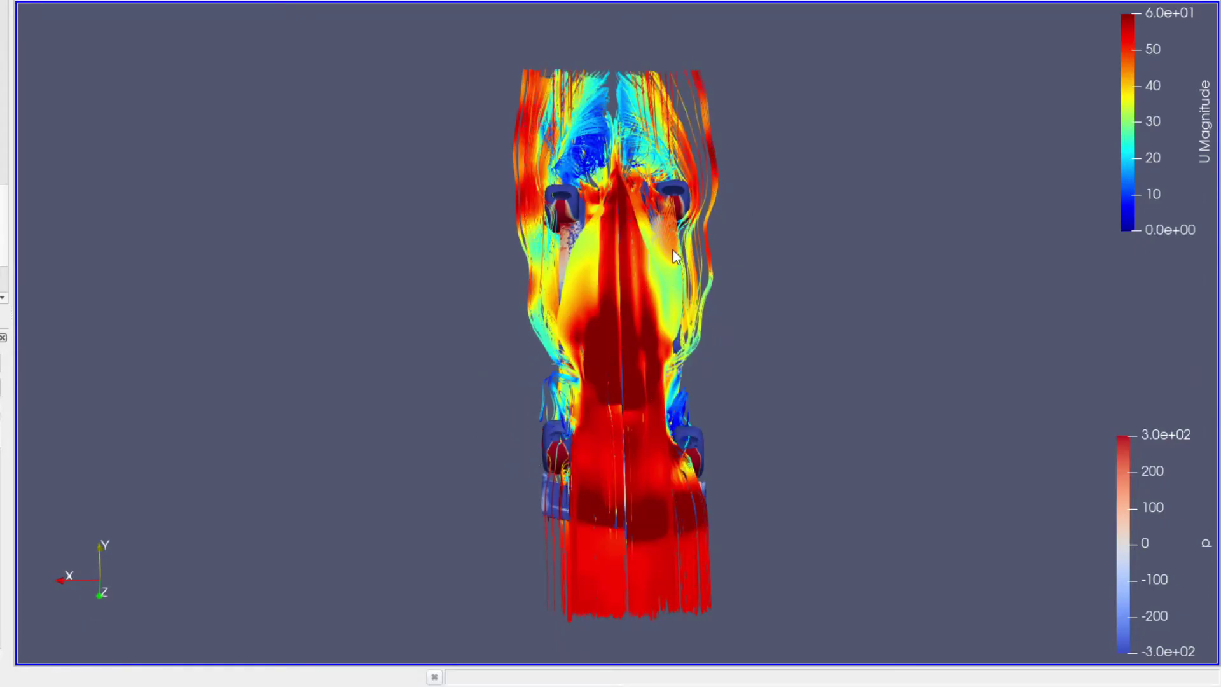
drag(490, 422, 854, 188)
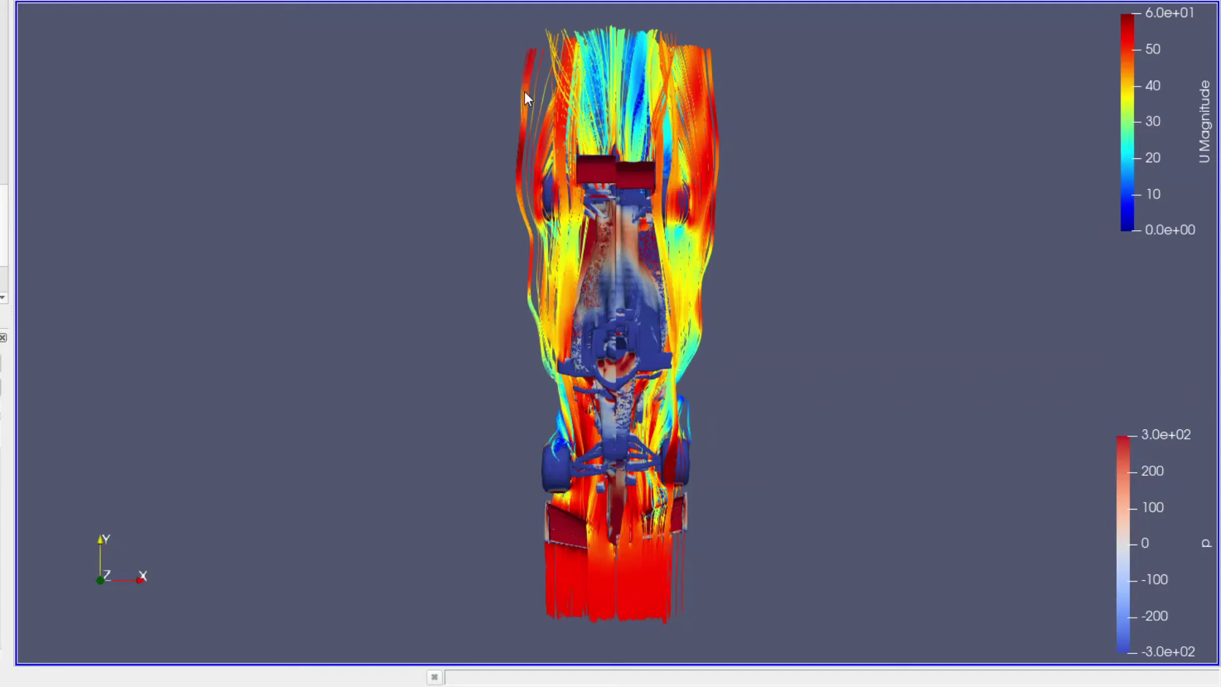
drag(800, 313, 848, 265)
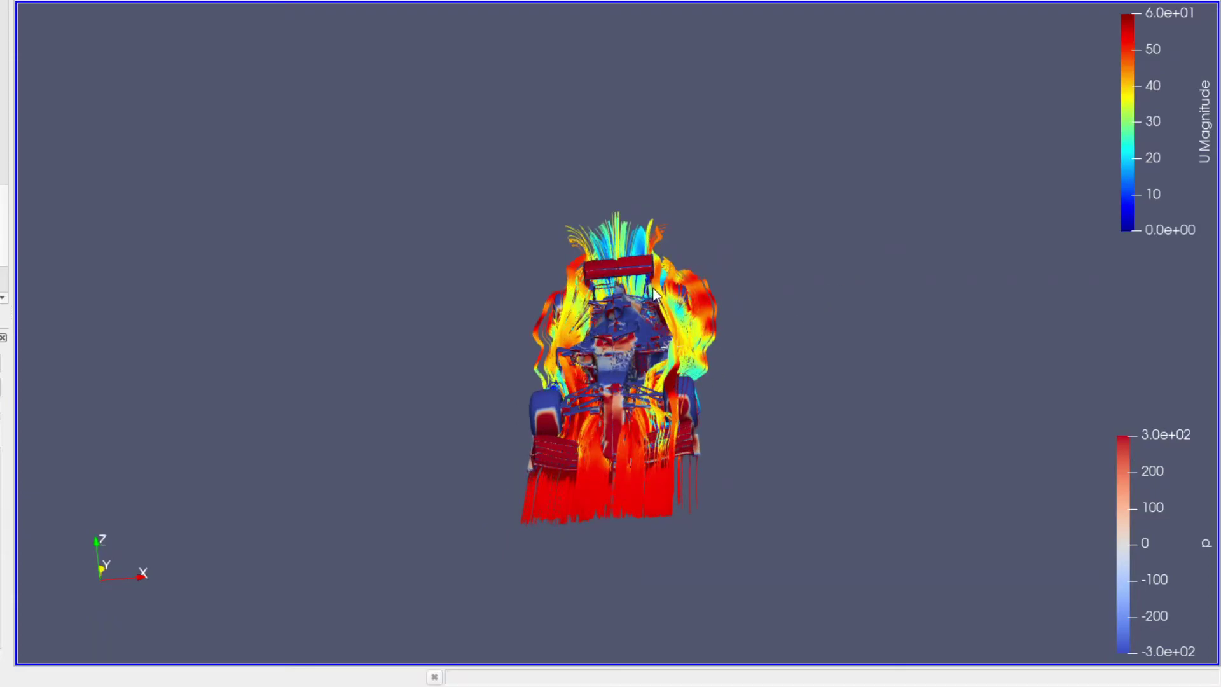
drag(651, 262, 647, 337)
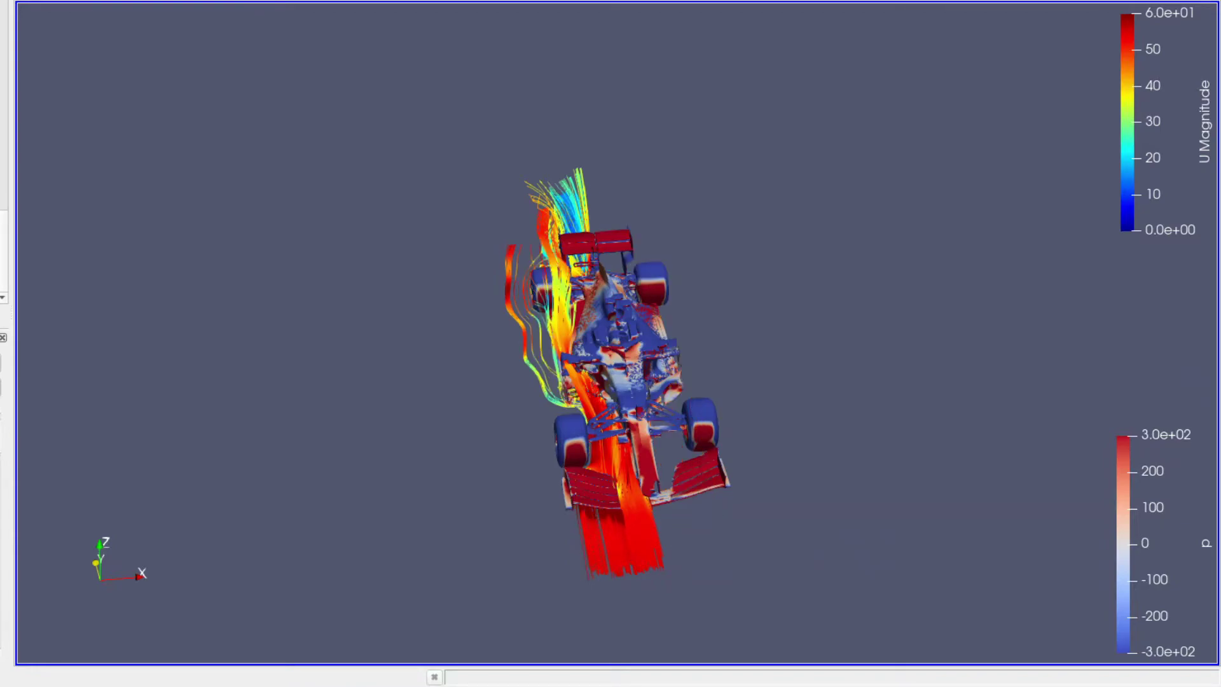
scroll(4, 189, up, 10)
scroll(4, 127, up, 1)
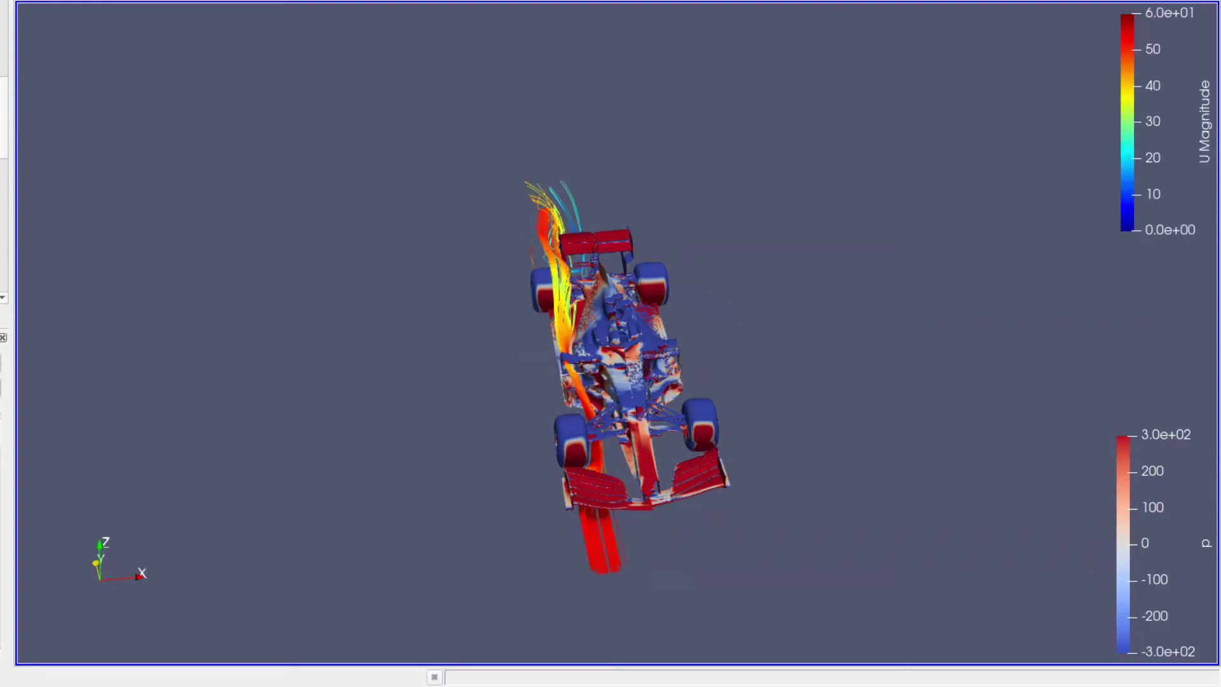
Show the second half's velocity streamlines and compare the flow along both sides of the car from the front, at an angle and from above
scroll(4, 172, down, 10)
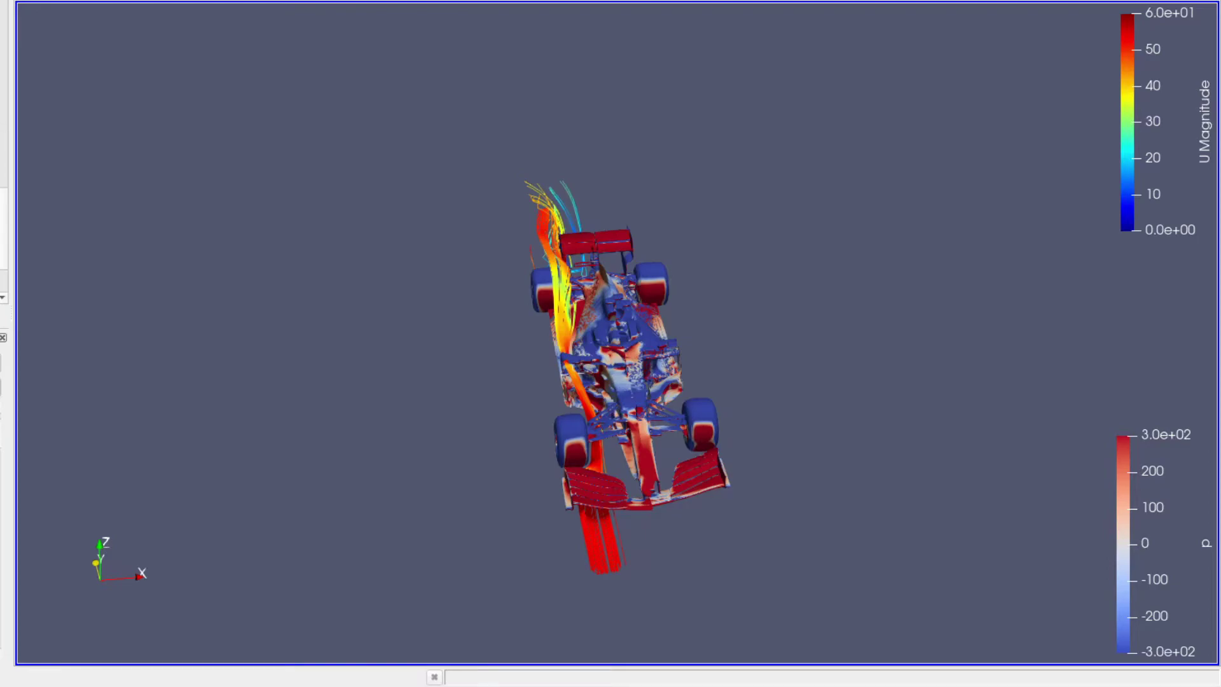
mouse_move(342, 356)
mouse_down()
mouse_move(285, 239)
mouse_move(275, 343)
mouse_move(344, 346)
mouse_up()
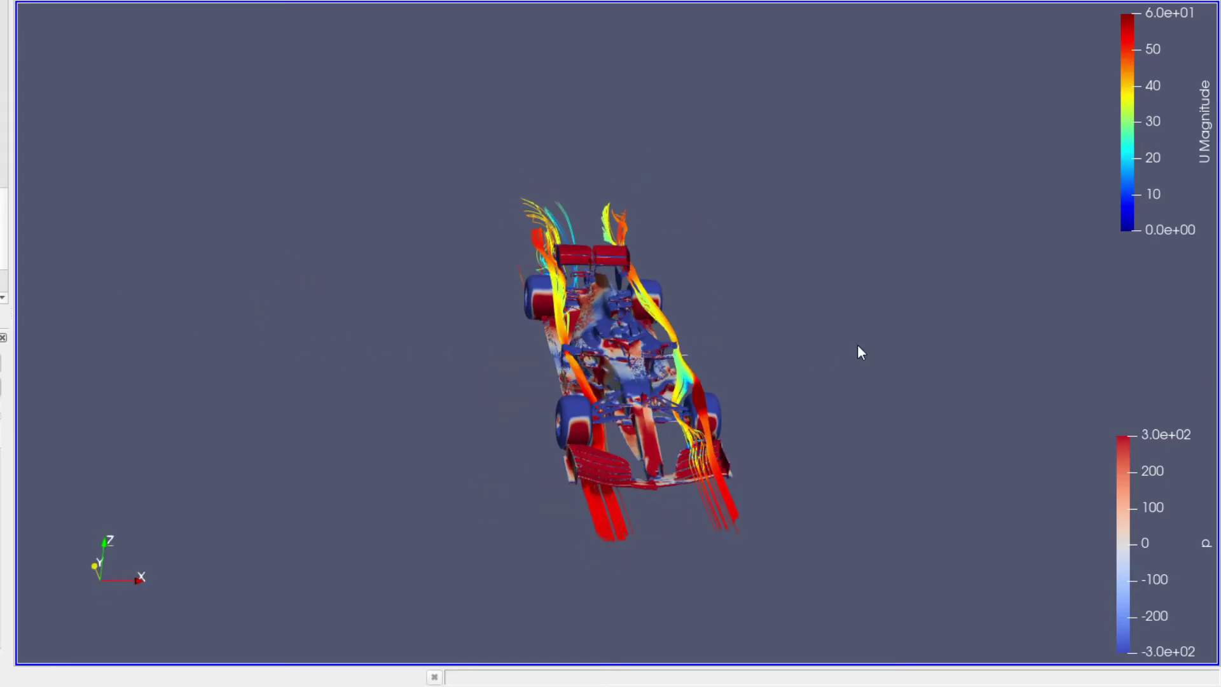
drag(857, 346, 792, 355)
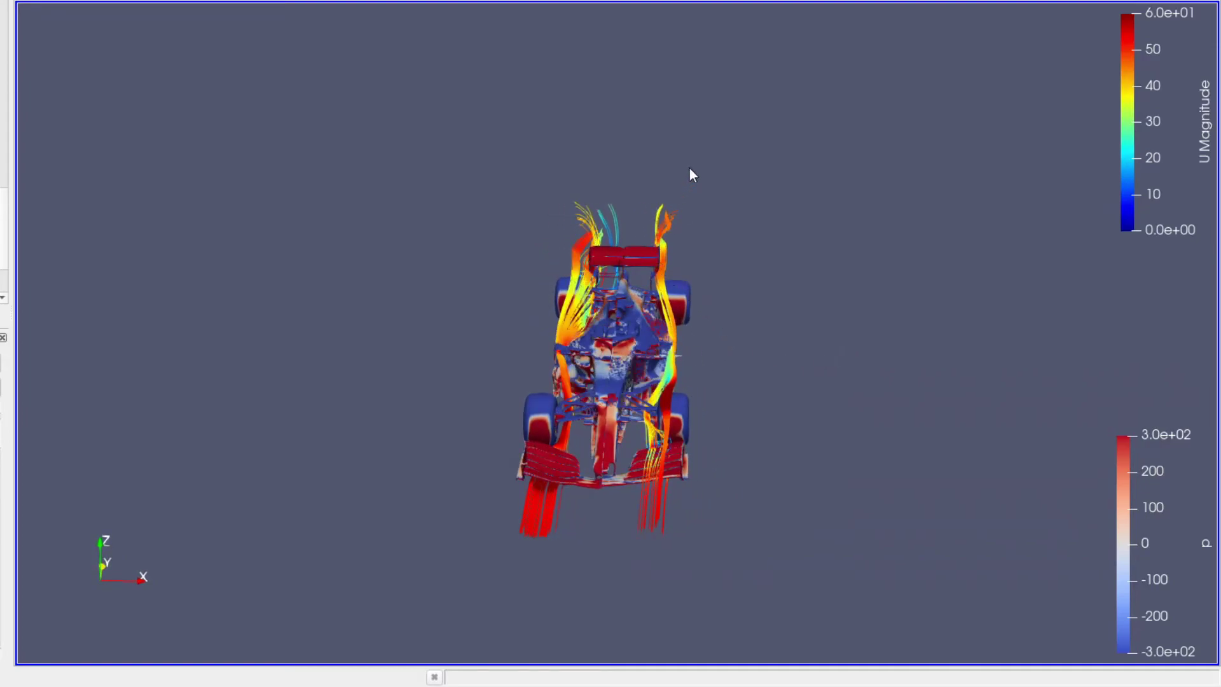
drag(690, 168, 736, 308)
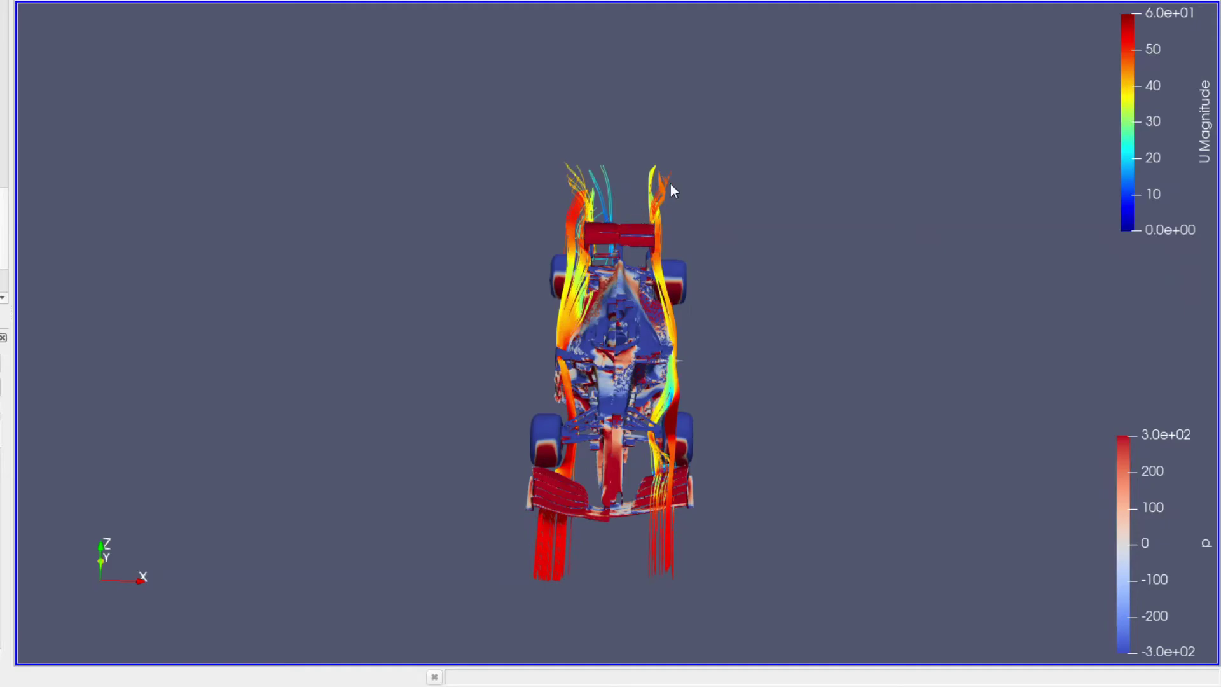
drag(673, 189, 807, 261)
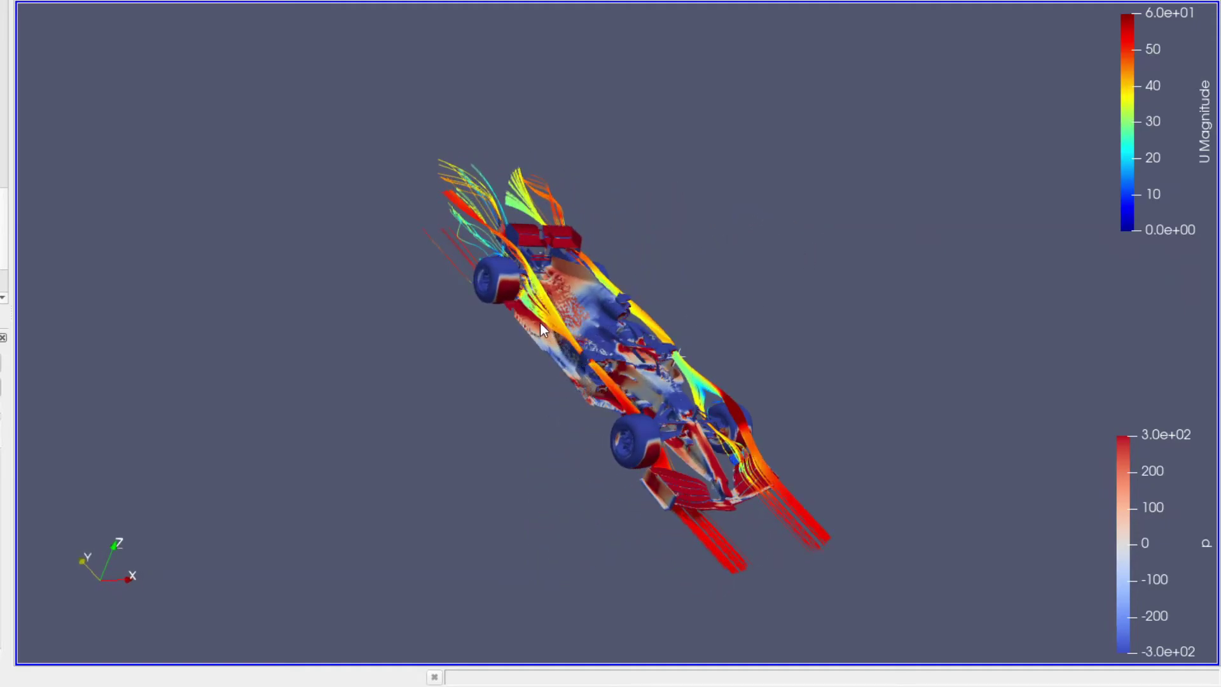
drag(556, 389, 534, 297)
drag(608, 377, 669, 295)
drag(393, 428, 398, 421)
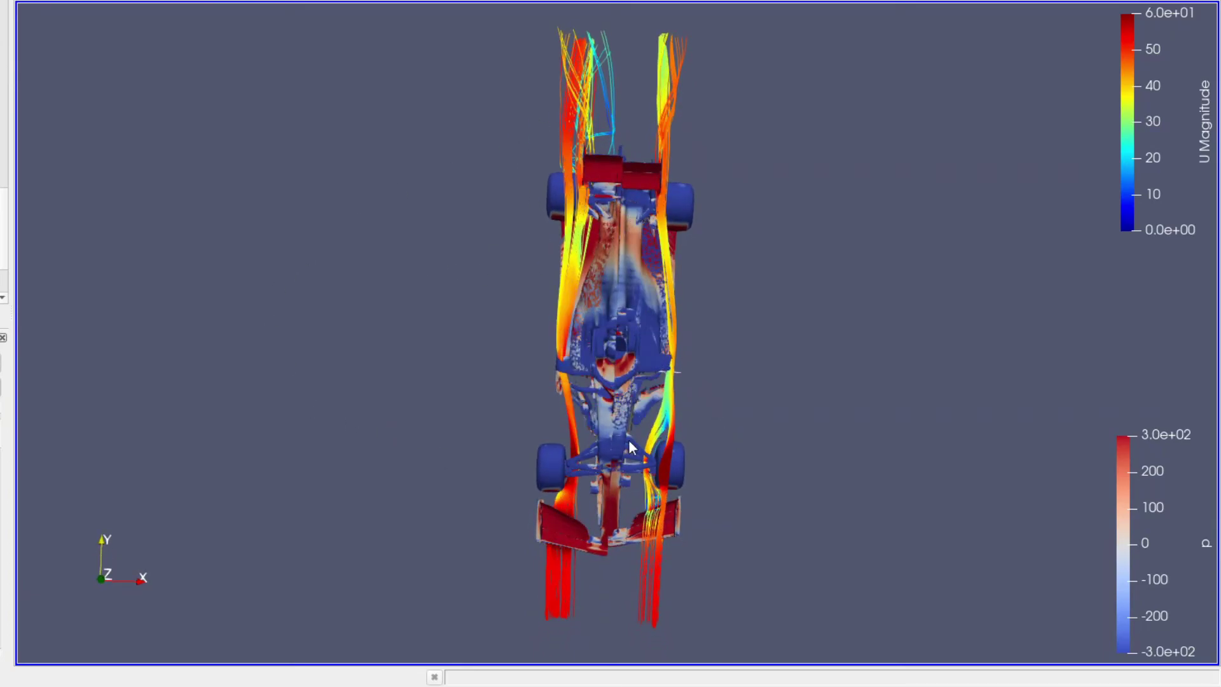
drag(383, 385, 398, 299)
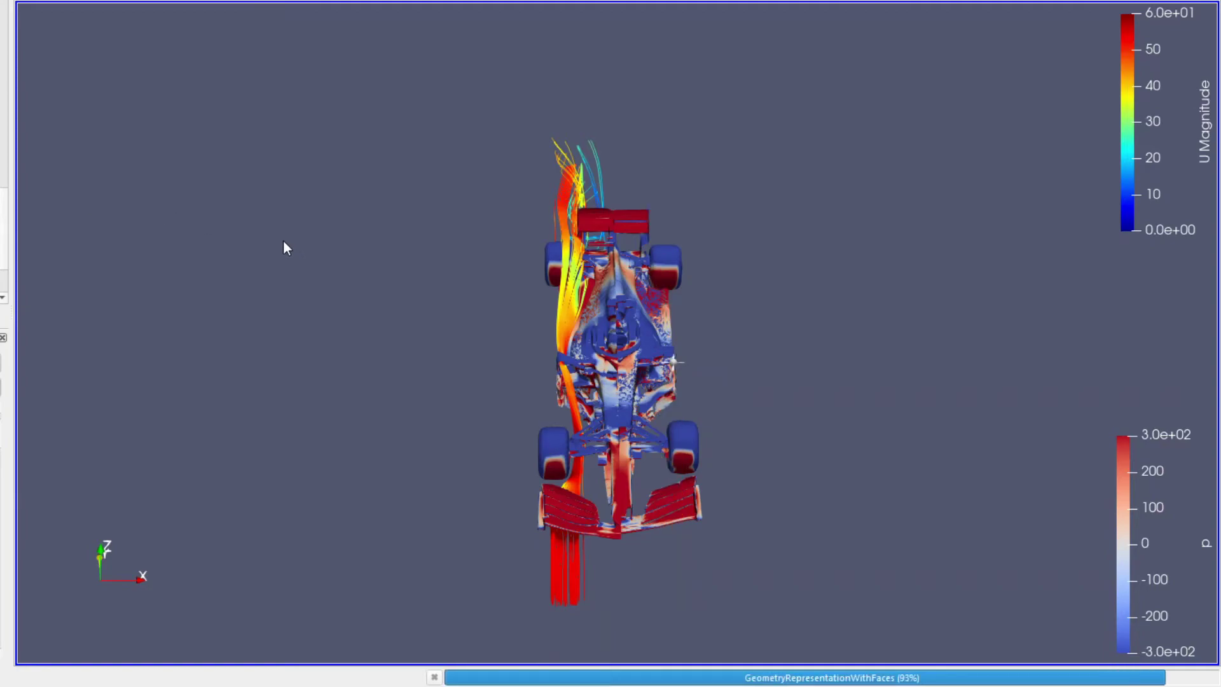
Hide the velocity streamlines so that only the surface pressure on the full car is displayed
drag(283, 241, 128, 245)
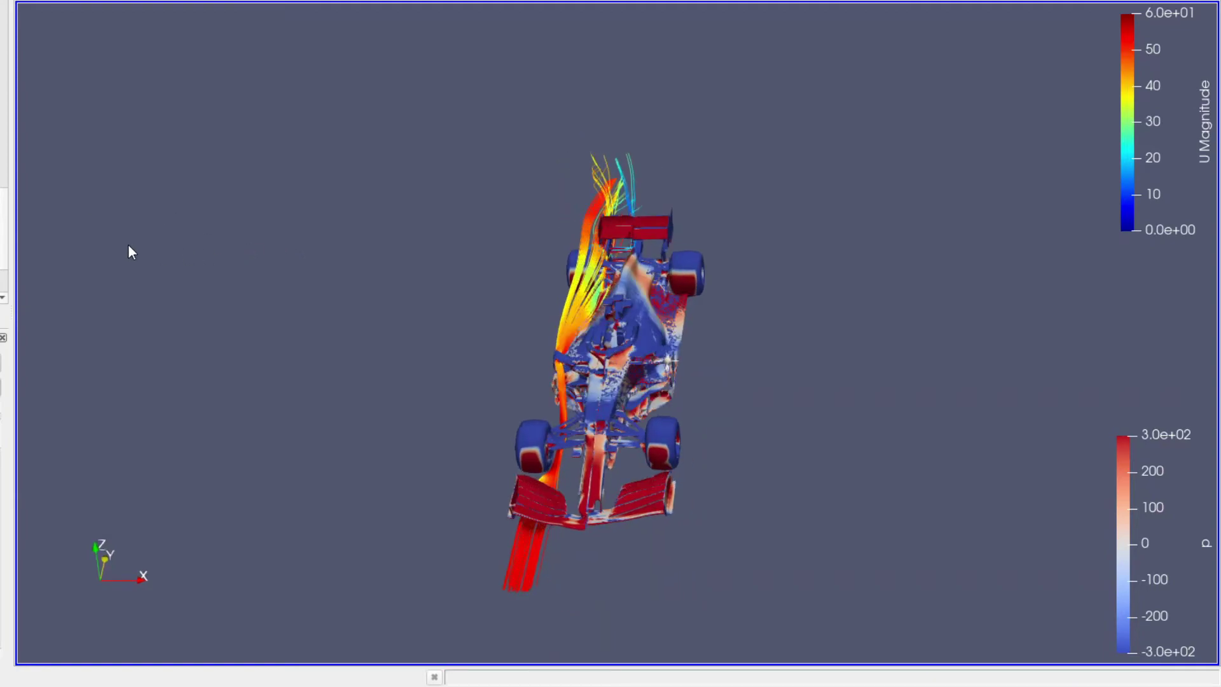
scroll(4, 191, up, 3)
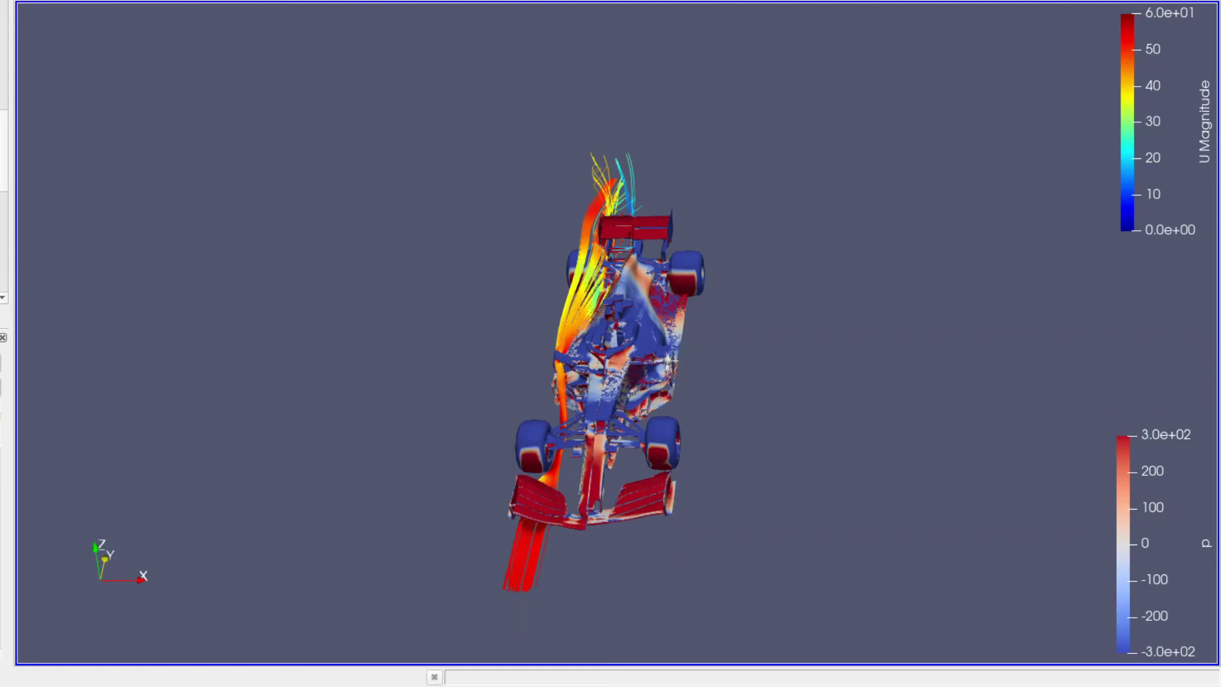
scroll(4, 150, up, 2)
click(4, 140)
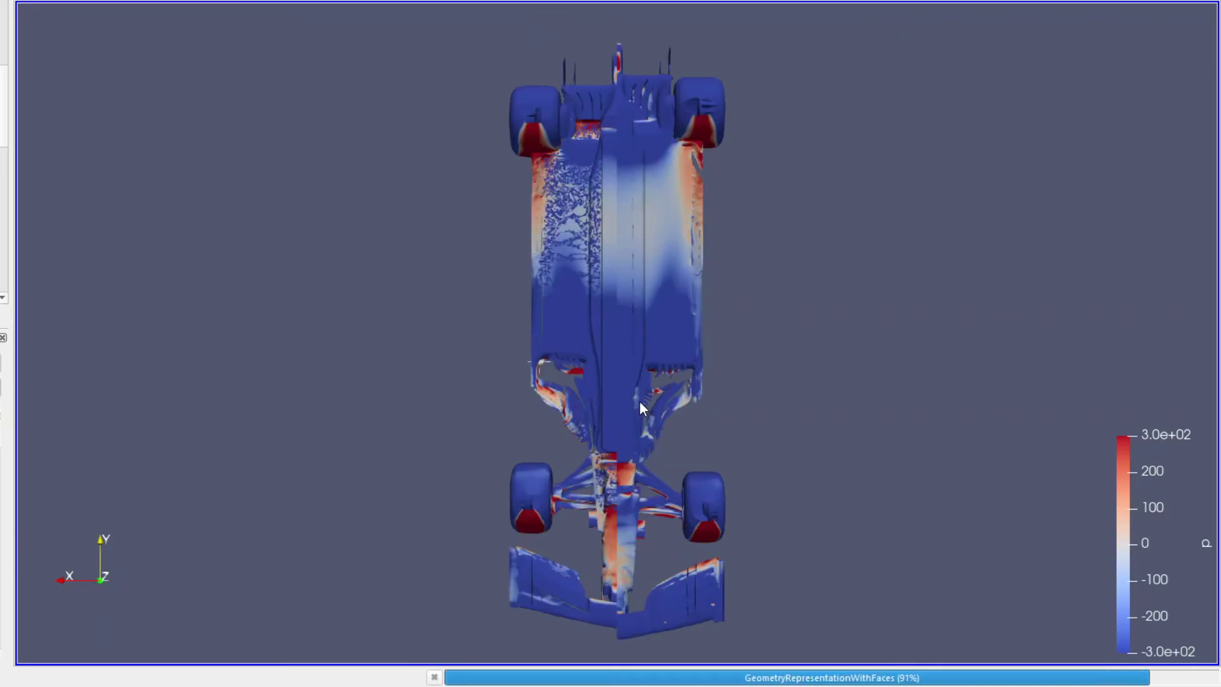
Compare the surface pressure on both halves of the car's underfloor, from the front suspension to the rear wheels
scroll(640, 402, up, 2)
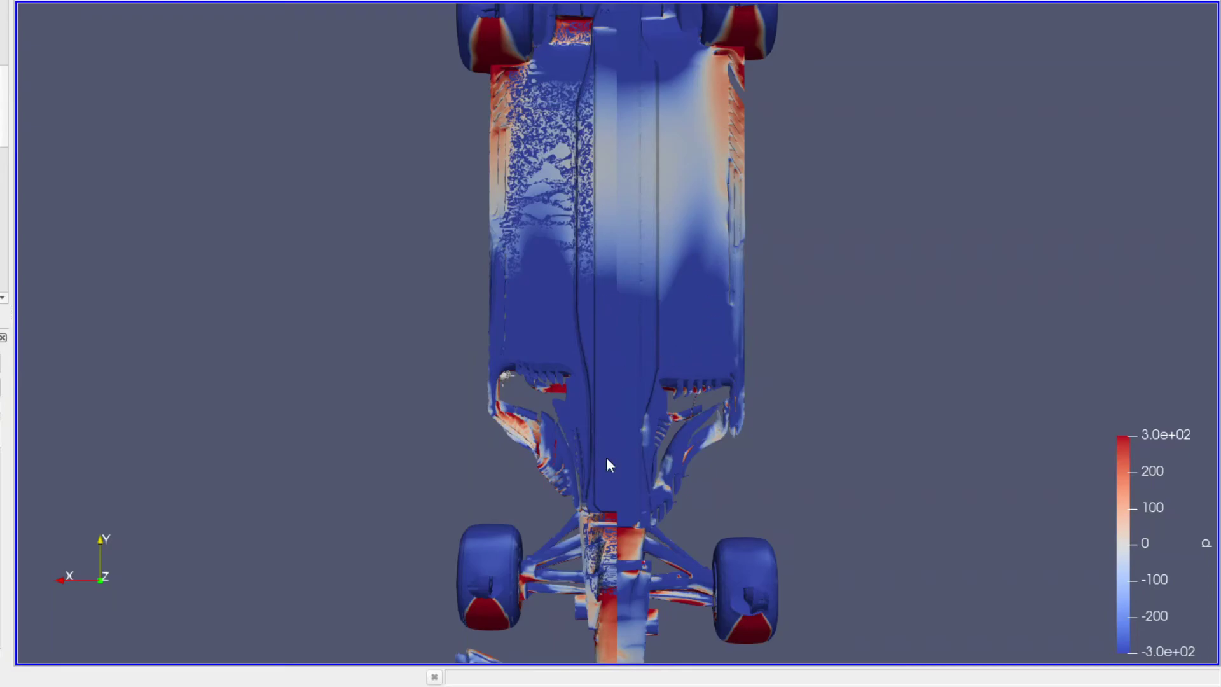
scroll(467, 426, down, 5)
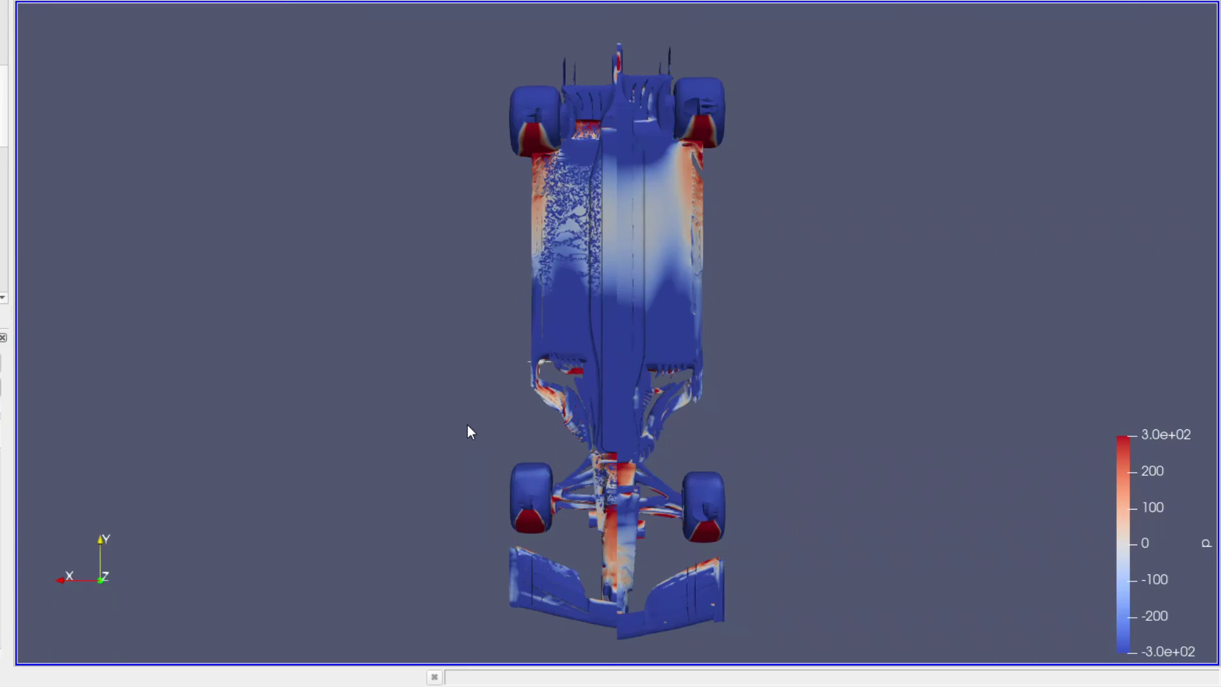
scroll(467, 424, up, 1)
scroll(467, 424, down, 1)
scroll(470, 432, up, 3)
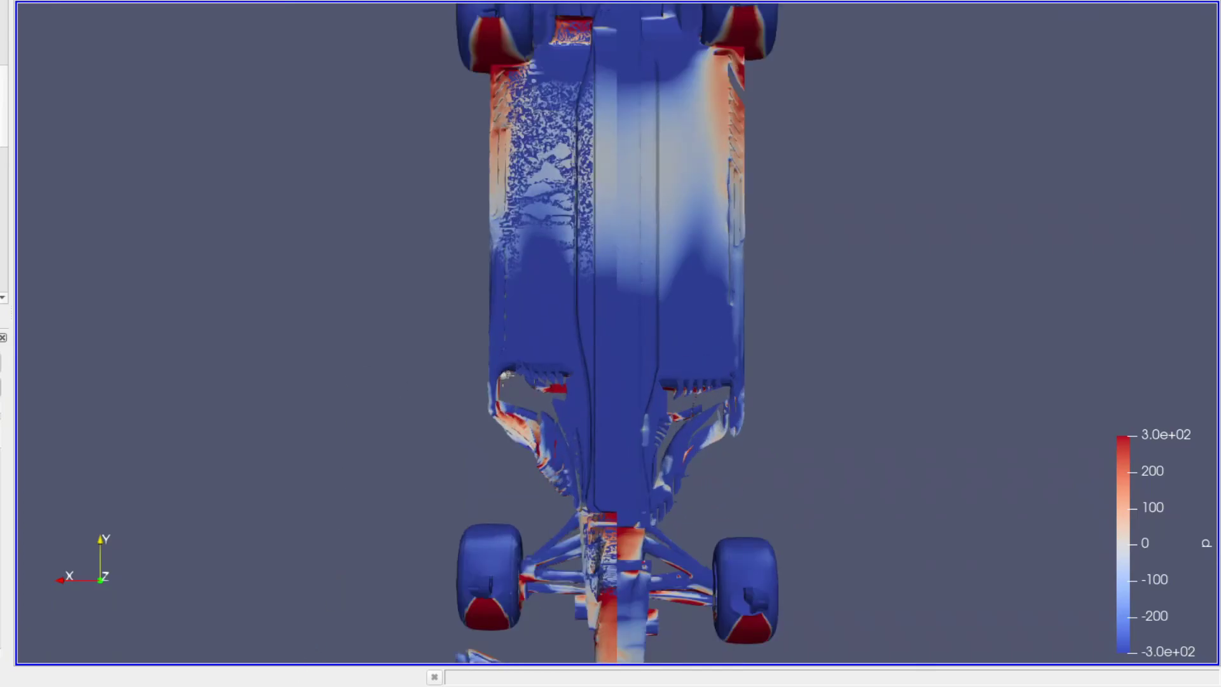